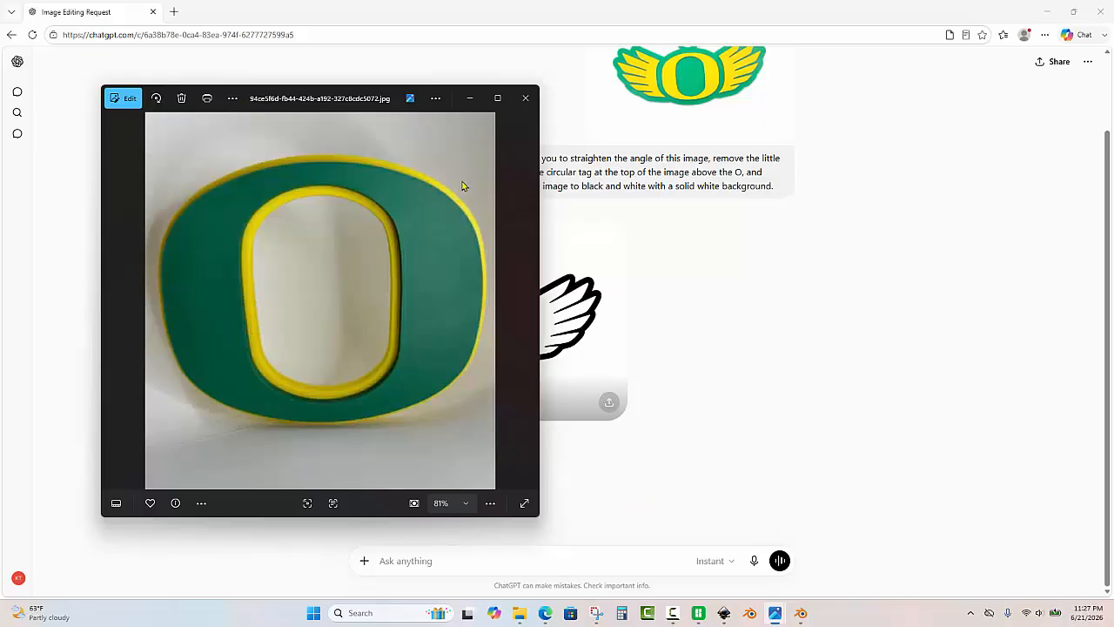
Close the reference photo and ask the chat to "Remove the wings on the left and right side" of the logo.
left_click(525, 98)
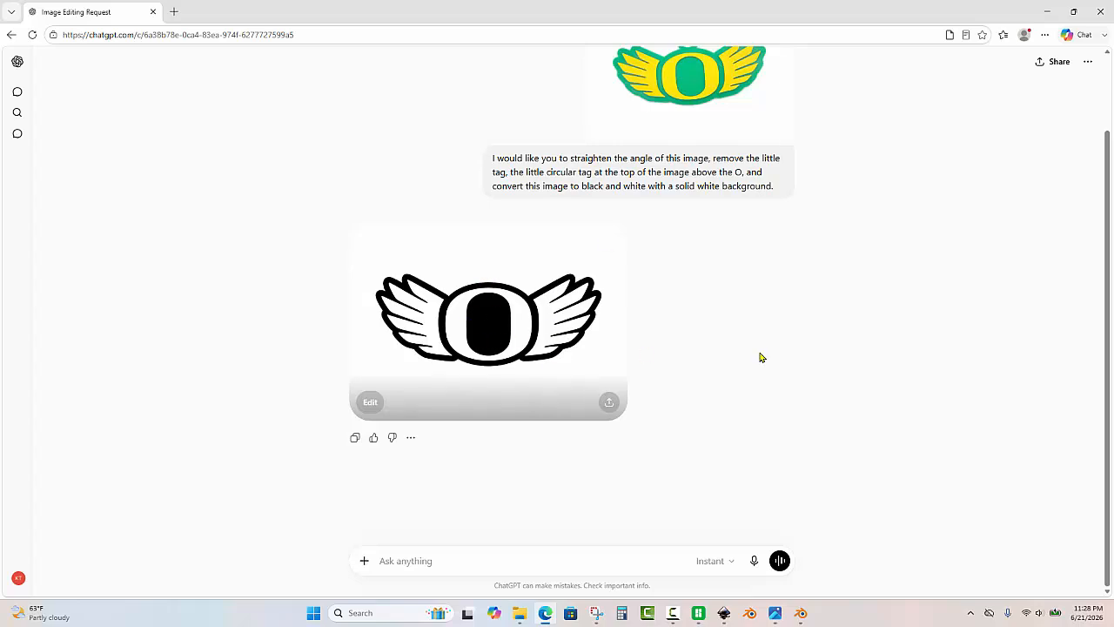
left_click(567, 560)
type("Remove the wings on the l")
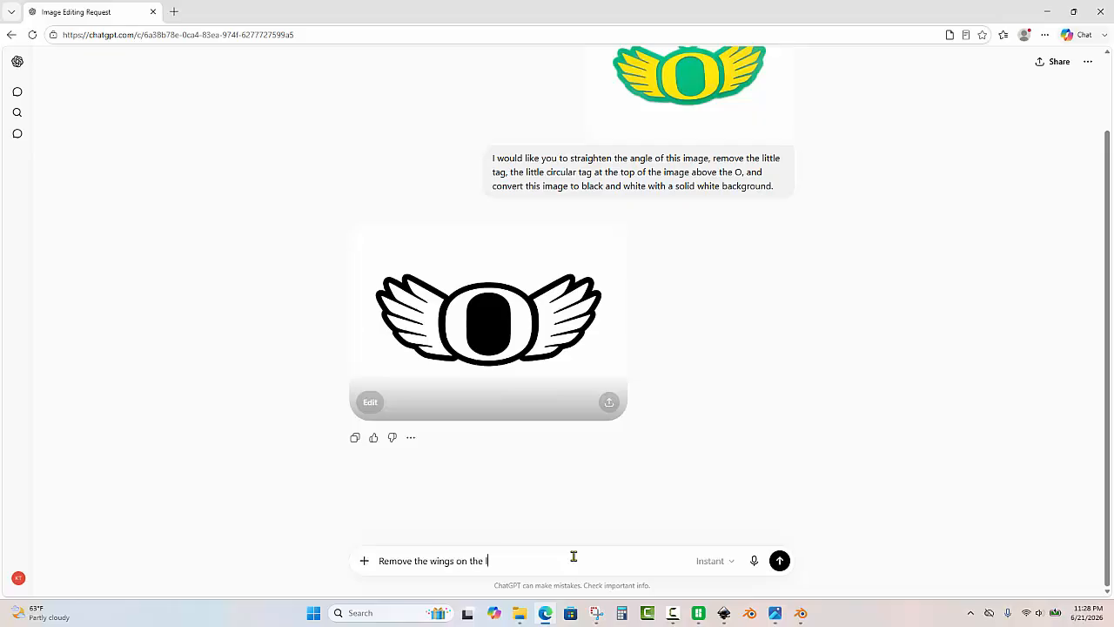
type("eft and right side")
left_click(779, 560)
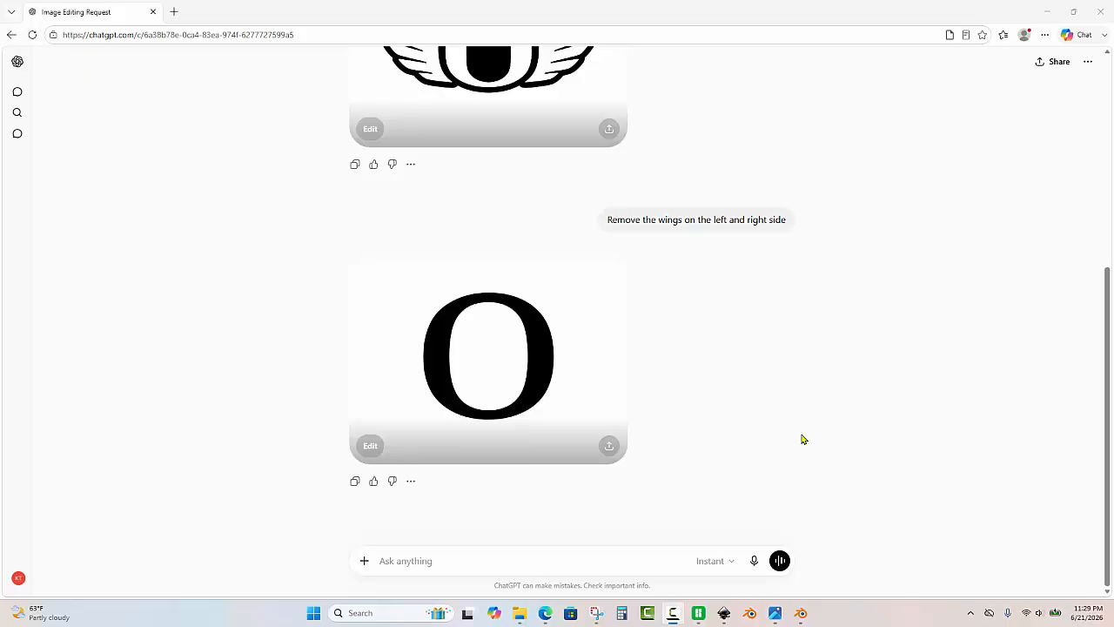
Send a dictated prompt saying the image is 50 millimeters tall, requesting black converted to white and a thin 1.5 millimeter contour offset border for 3D printing and vinyl cutting.
left_click(607, 554)
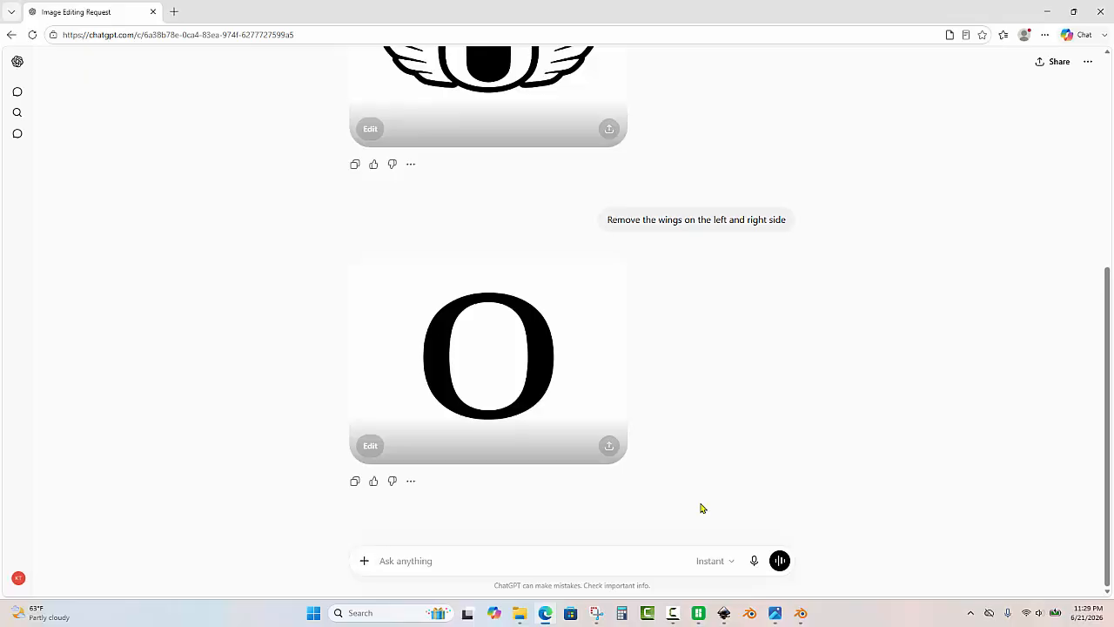
left_click(753, 563)
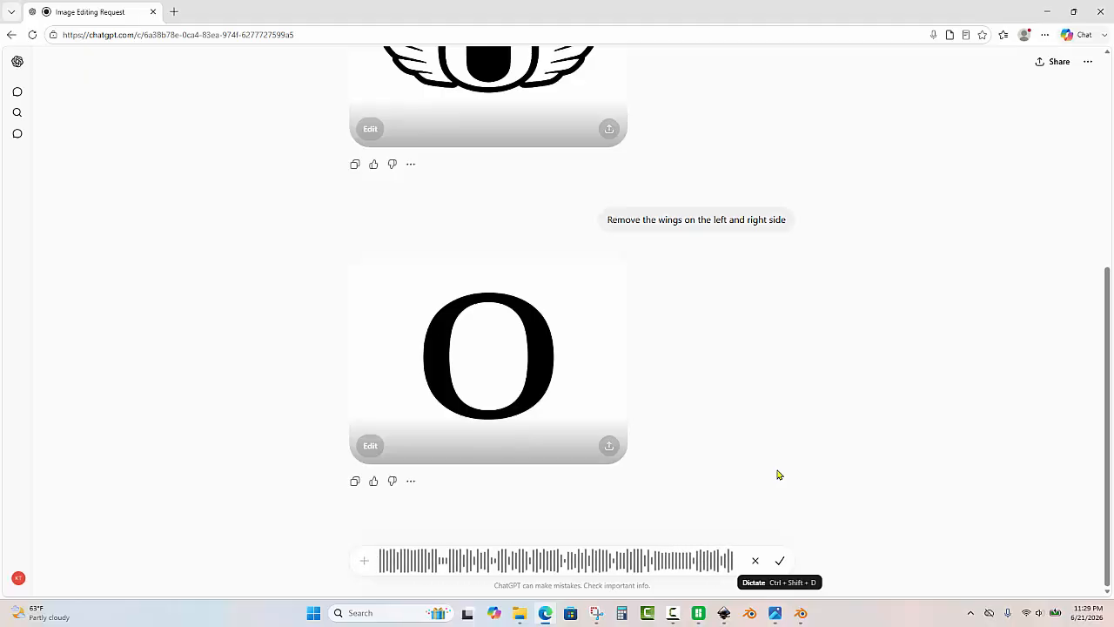
left_click(781, 562)
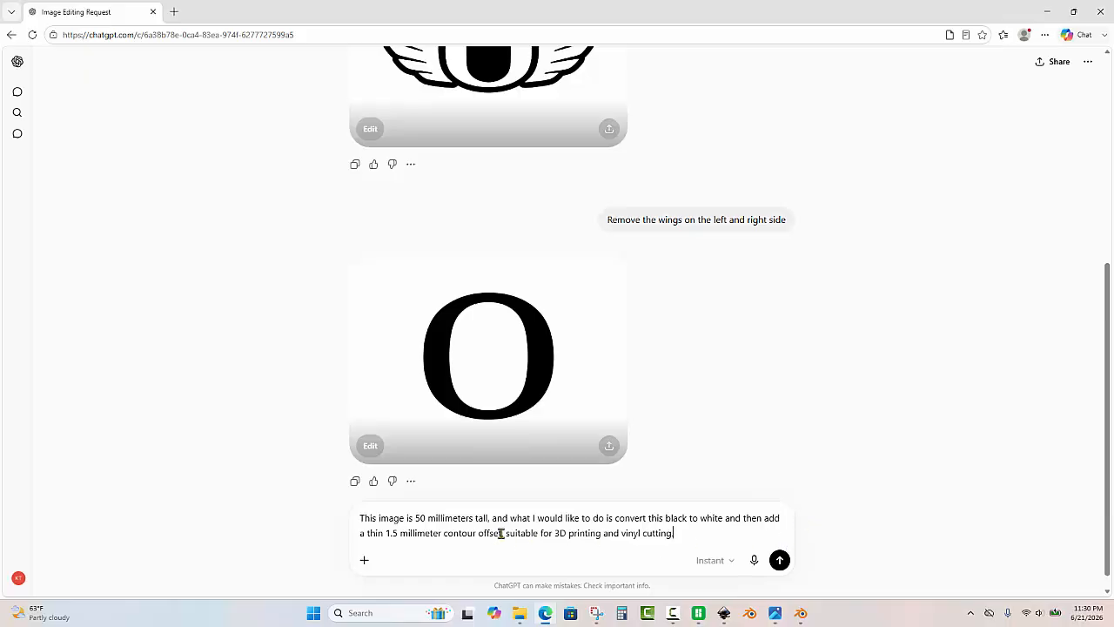
type("border,")
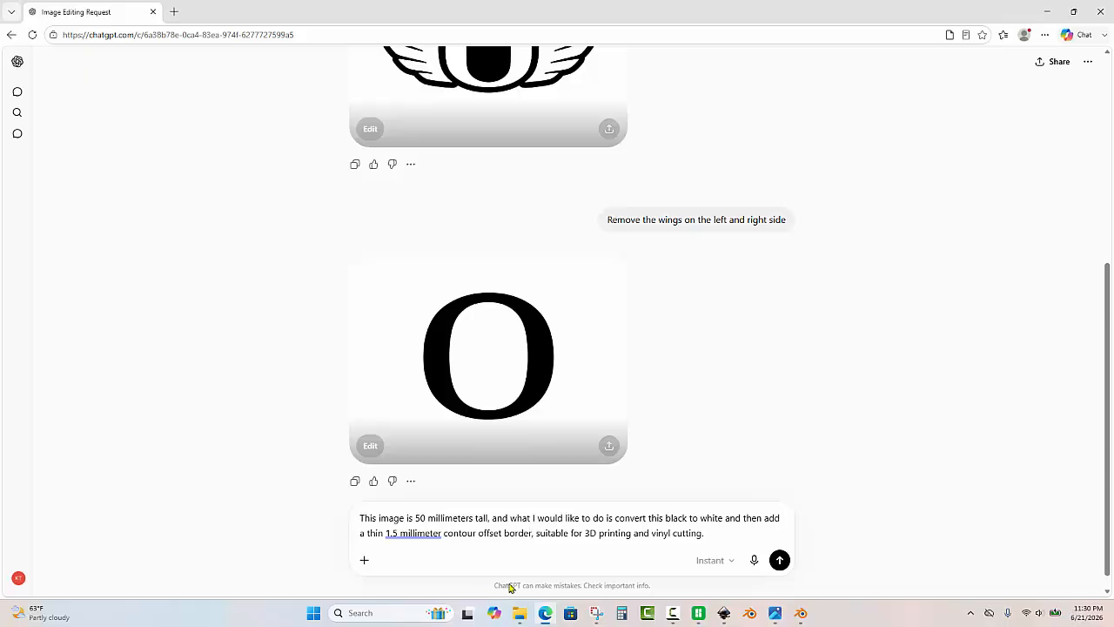
left_click(780, 562)
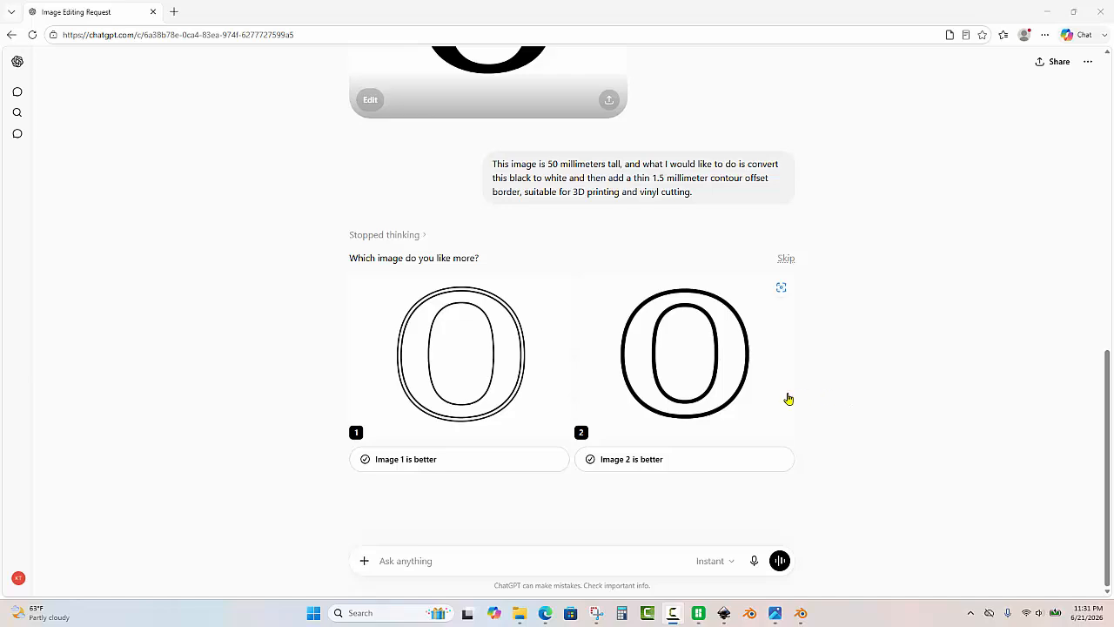
Open the second generated O image with the bolder outline and copy it.
left_click(712, 353)
right_click(666, 346)
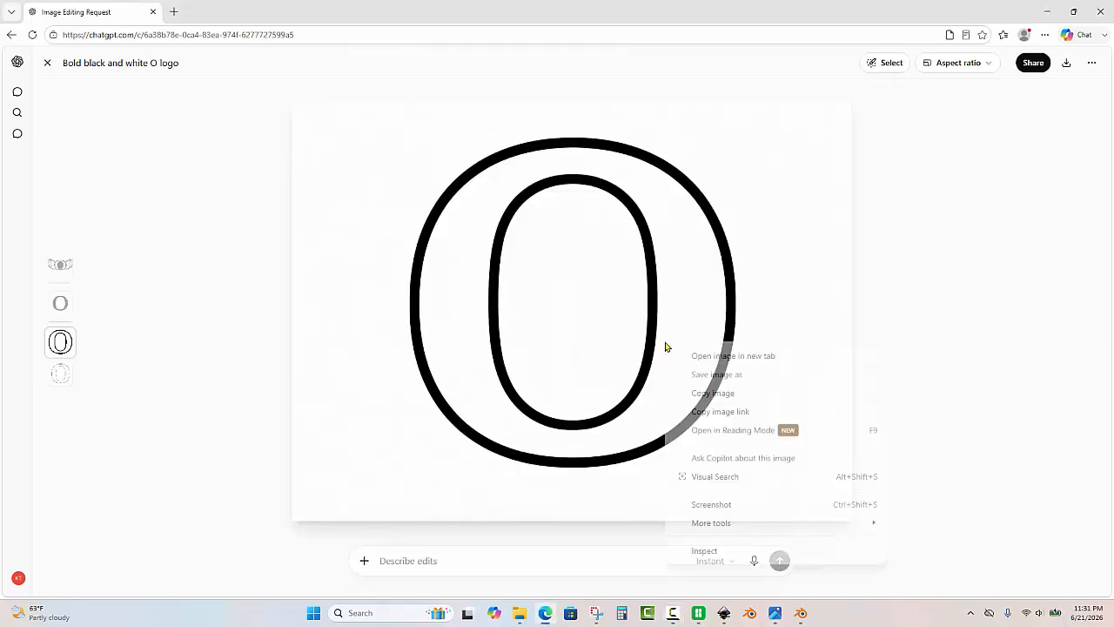
left_click(730, 393)
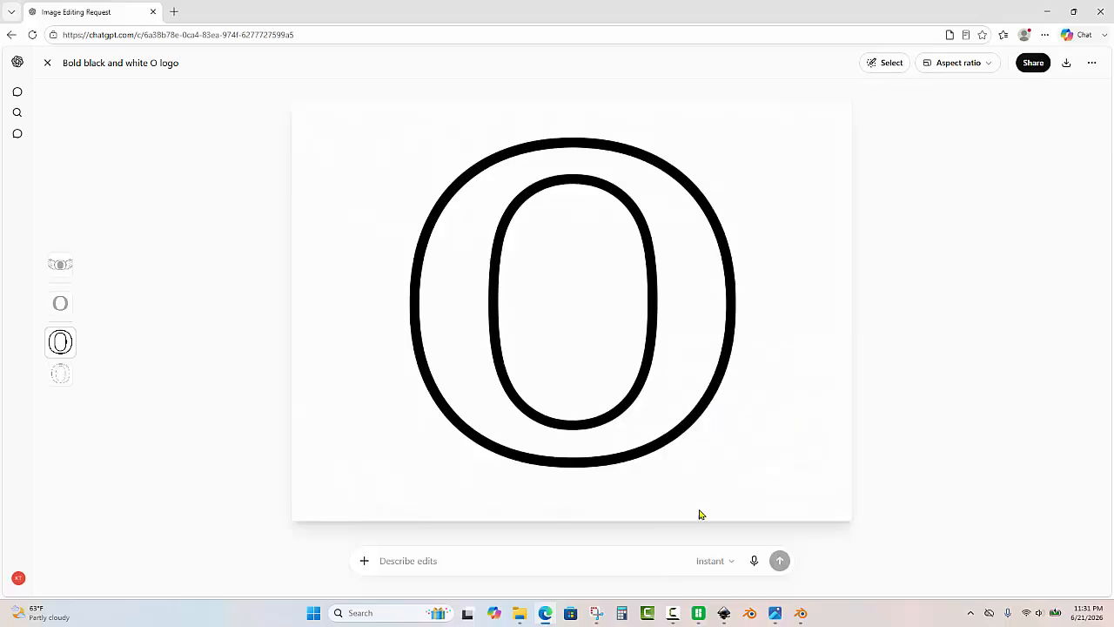
Switch to Inkscape, create a new document and paste the copied O image into it.
mouse_move(723, 613)
left_click(754, 570)
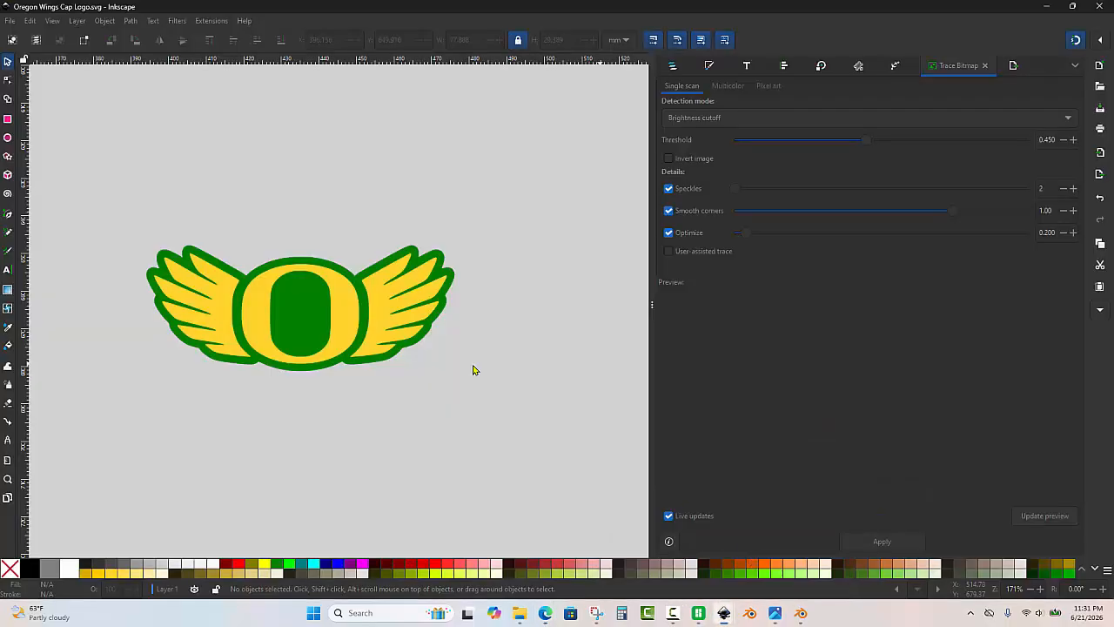
left_click(10, 21)
left_click(22, 35)
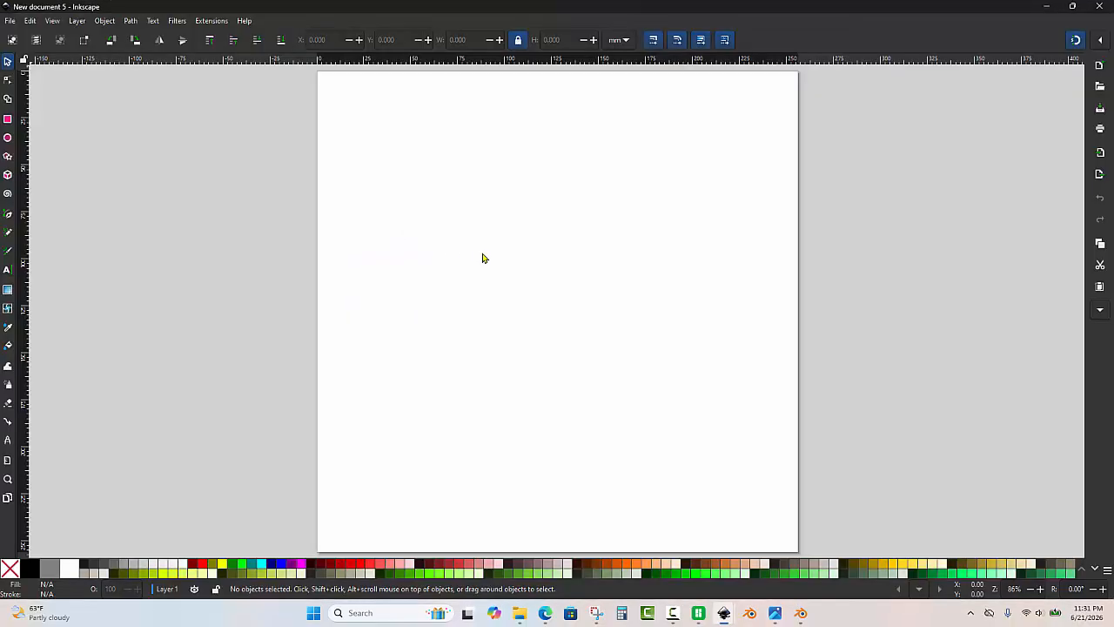
key("ctrl+shift+f")
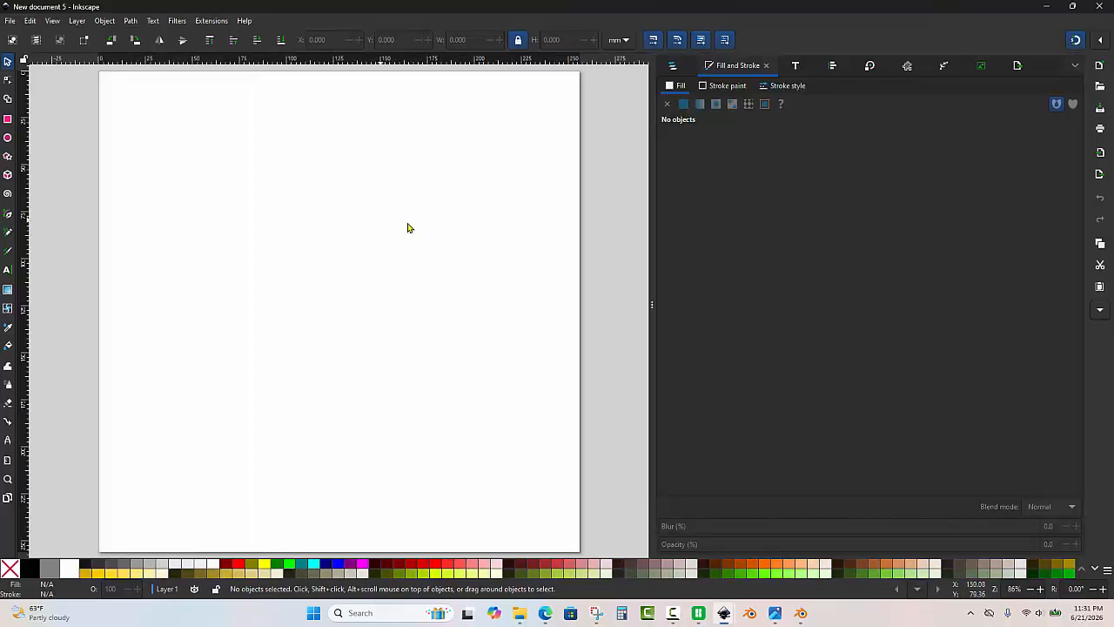
key("ctrl+v")
scroll(490, 252, "down", 2, "ctrl")
Trace the pasted O image as a brightness-cutoff single scan and move the traced path below the original image.
right_click(455, 241)
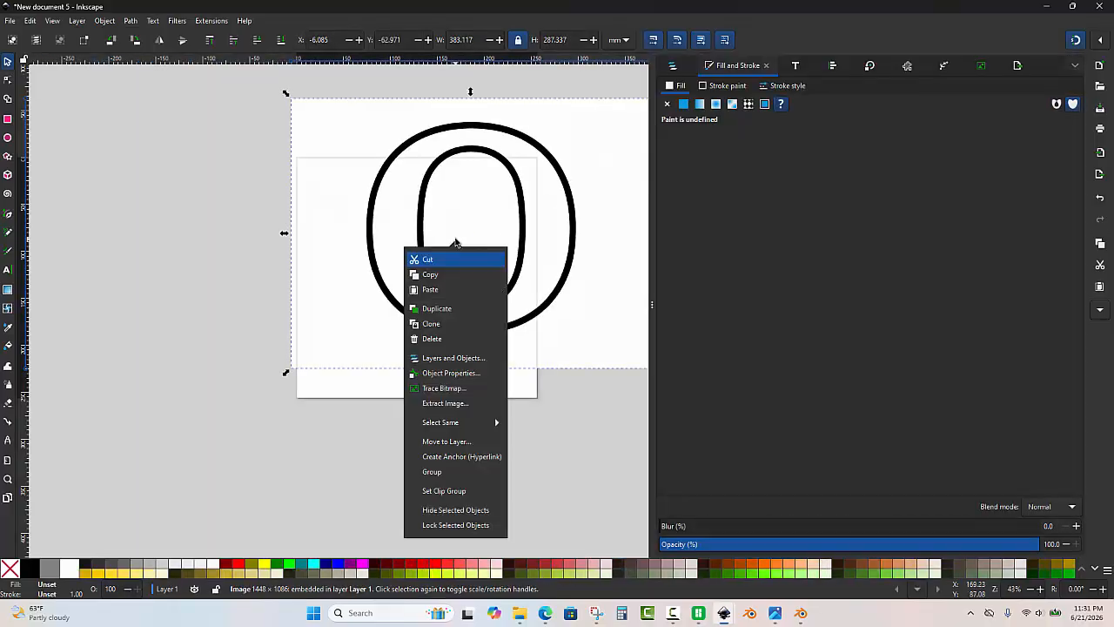
left_click(451, 388)
scroll(391, 355, "down", 2, "ctrl")
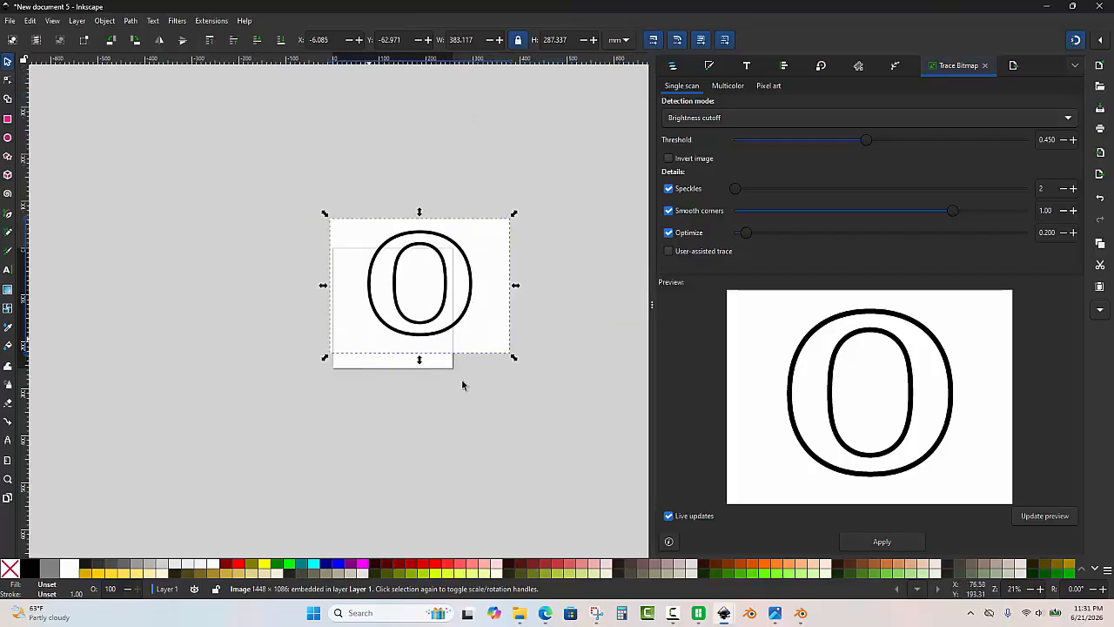
left_click(882, 542)
scroll(479, 307, "down", 1, "ctrl")
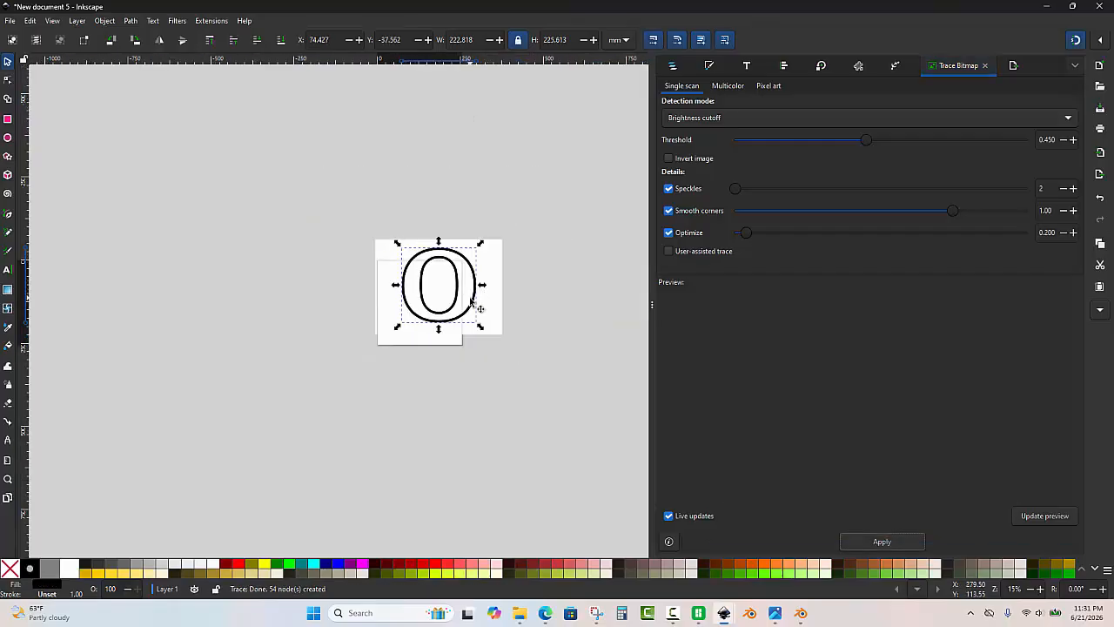
left_click_drag(471, 302, 531, 450)
scroll(530, 450, "up", 2, "ctrl")
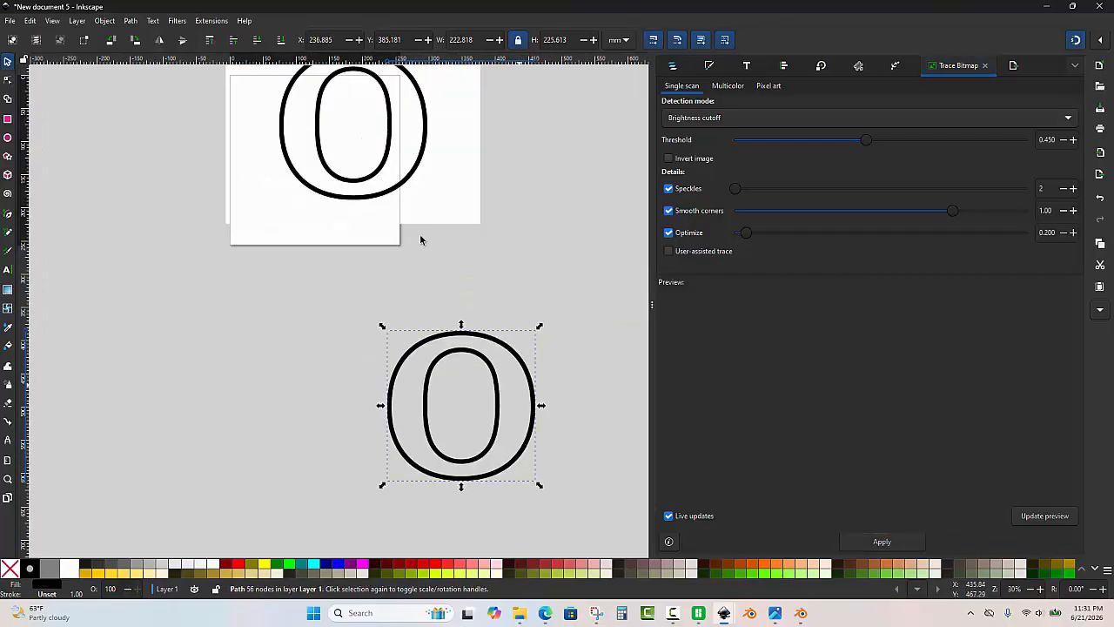
Break the traced O path apart into separate shapes and deselect them.
left_click(133, 21)
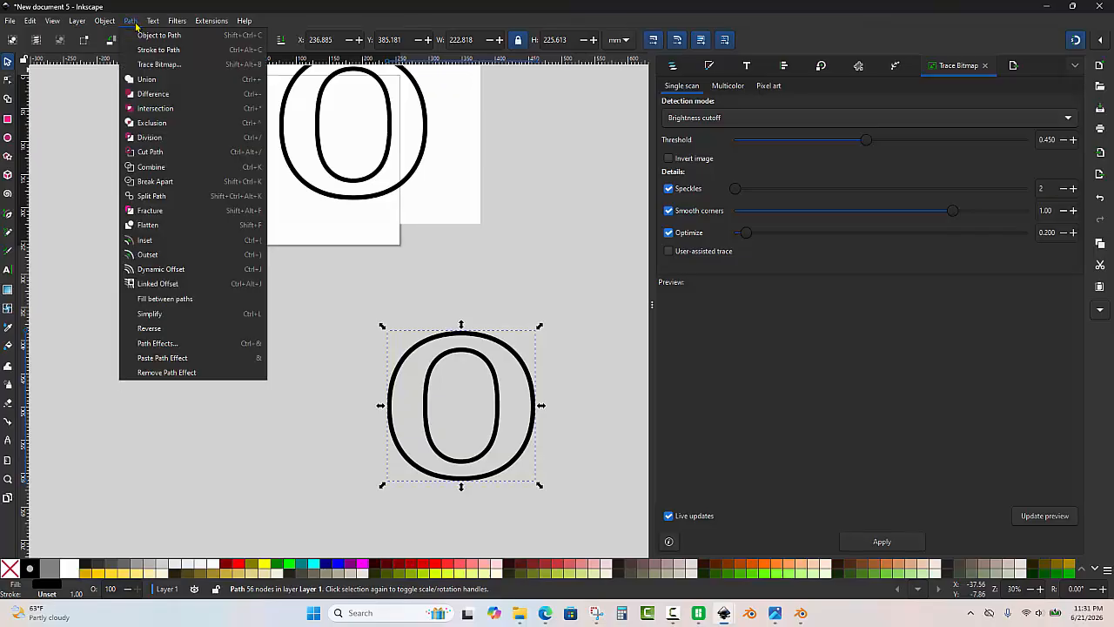
left_click(155, 181)
left_click(281, 301)
Lower the O's outermost shape to the bottom of the stack and color it yellow.
scroll(388, 346, "up", 1, "ctrl")
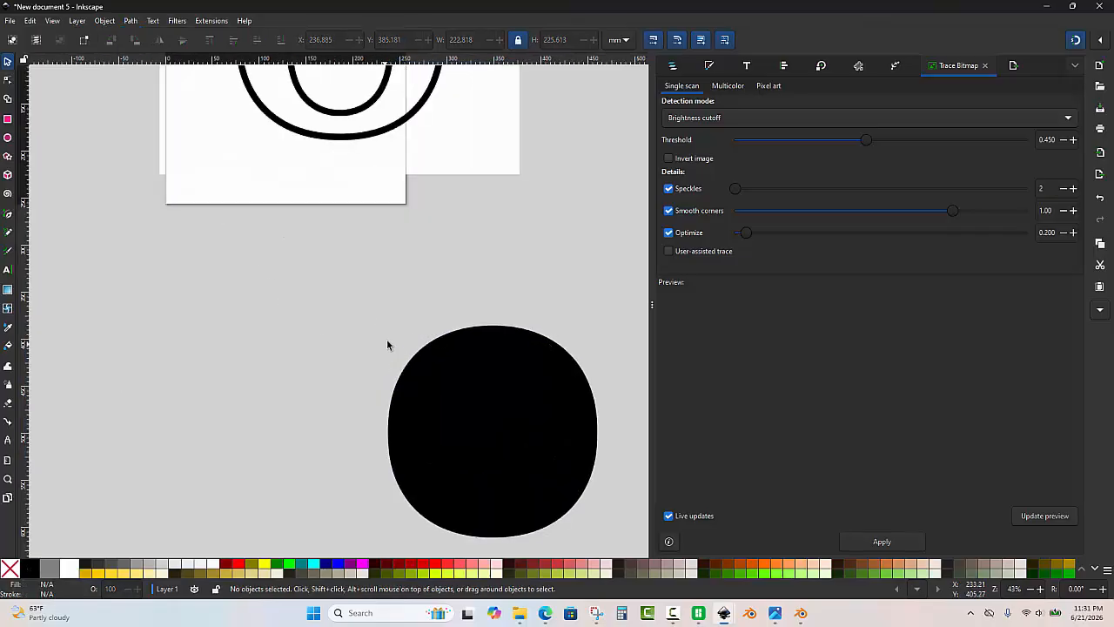
scroll(477, 337, "up", 1, "ctrl")
left_click(470, 329)
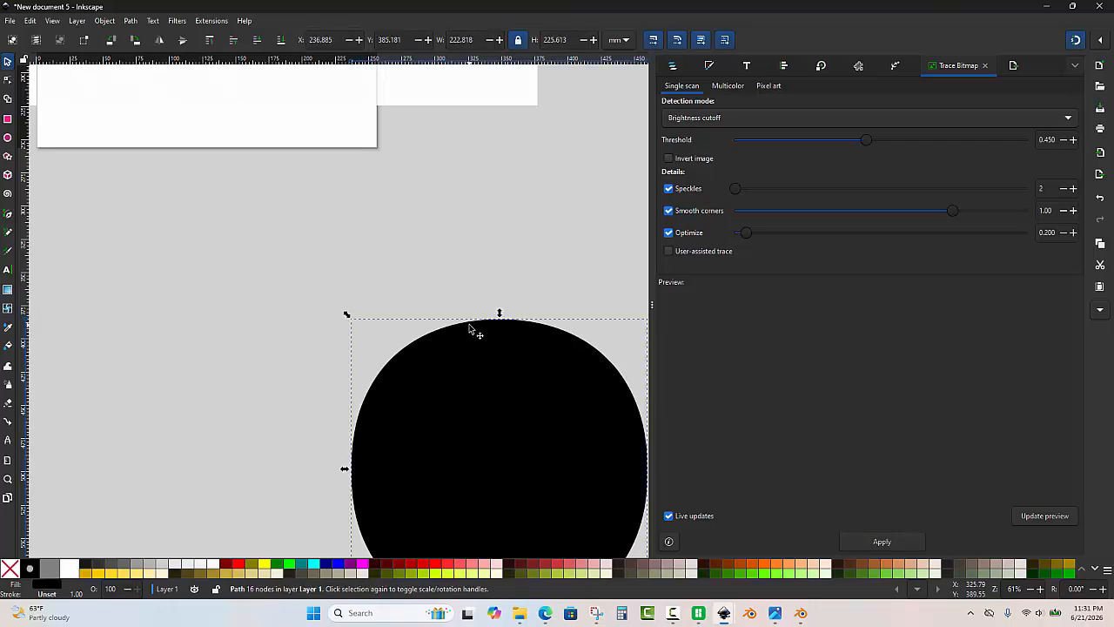
left_click(104, 21)
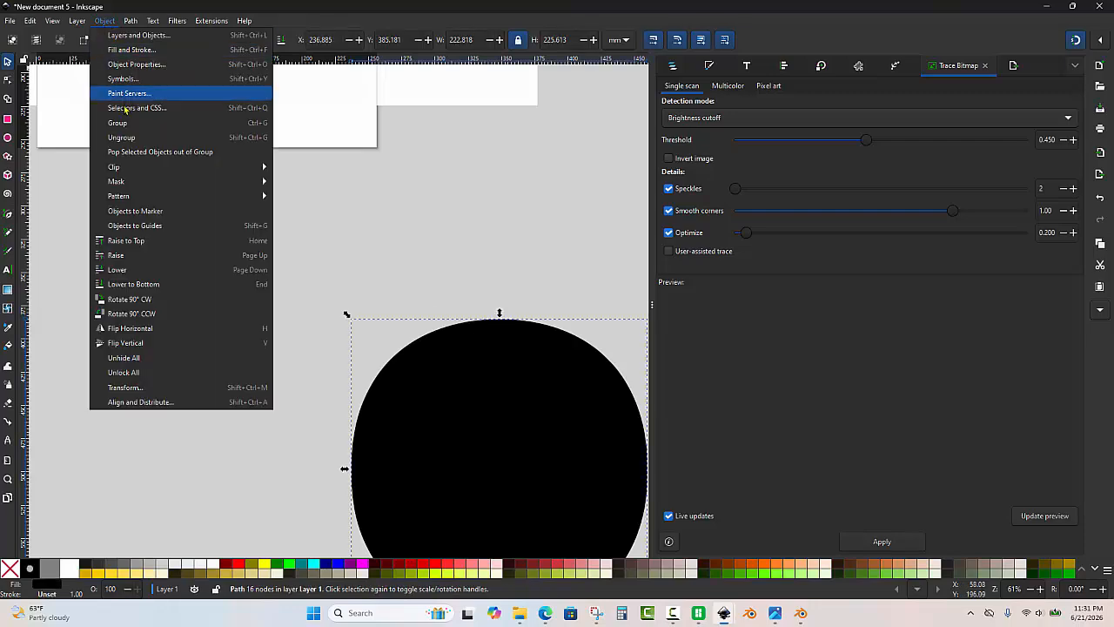
left_click(154, 285)
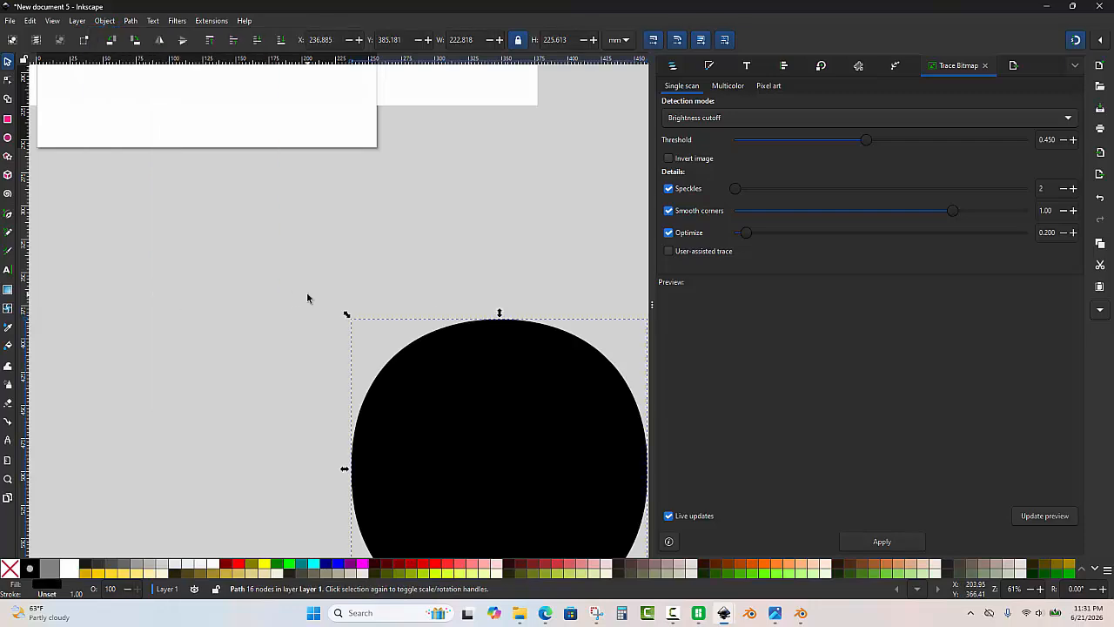
left_click(267, 567, "shift")
Try to combine all the separated O shapes inside the selection area into one path.
scroll(319, 264, "down", 1, "ctrl")
mouse_move(285, 276)
left_mouse_down()
mouse_move(562, 525)
mouse_move(581, 517)
left_mouse_up()
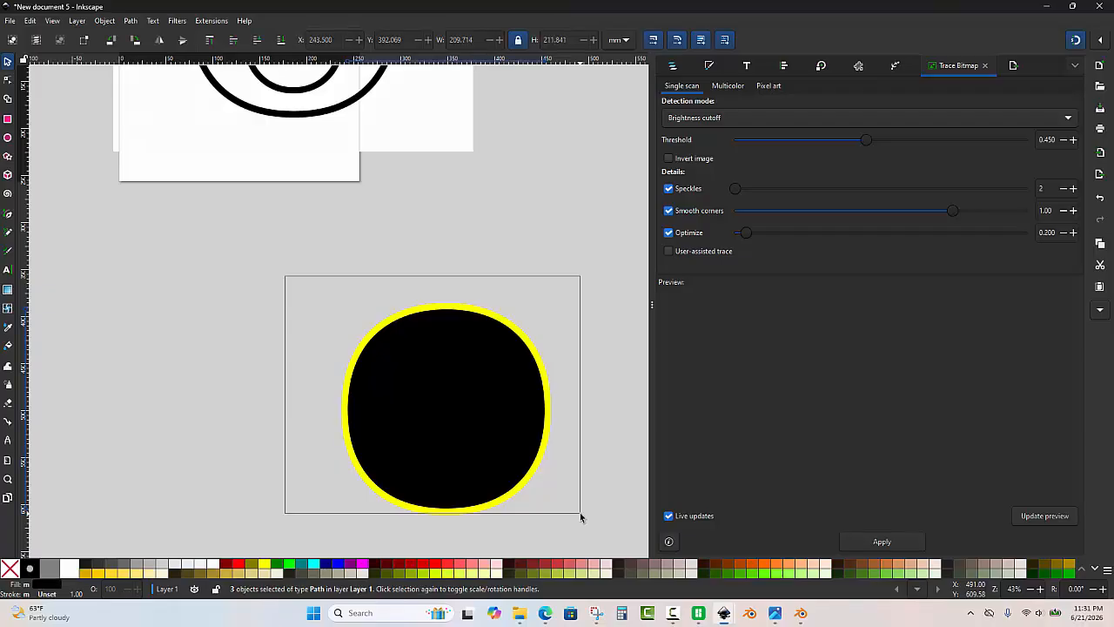
key("ctrl+k")
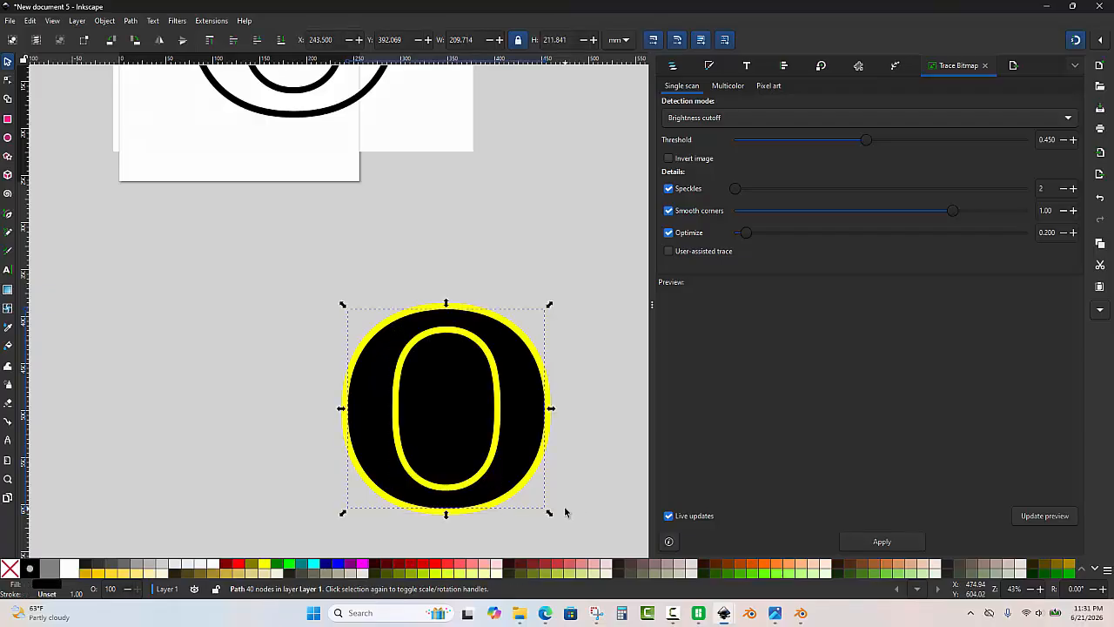
key("Escape")
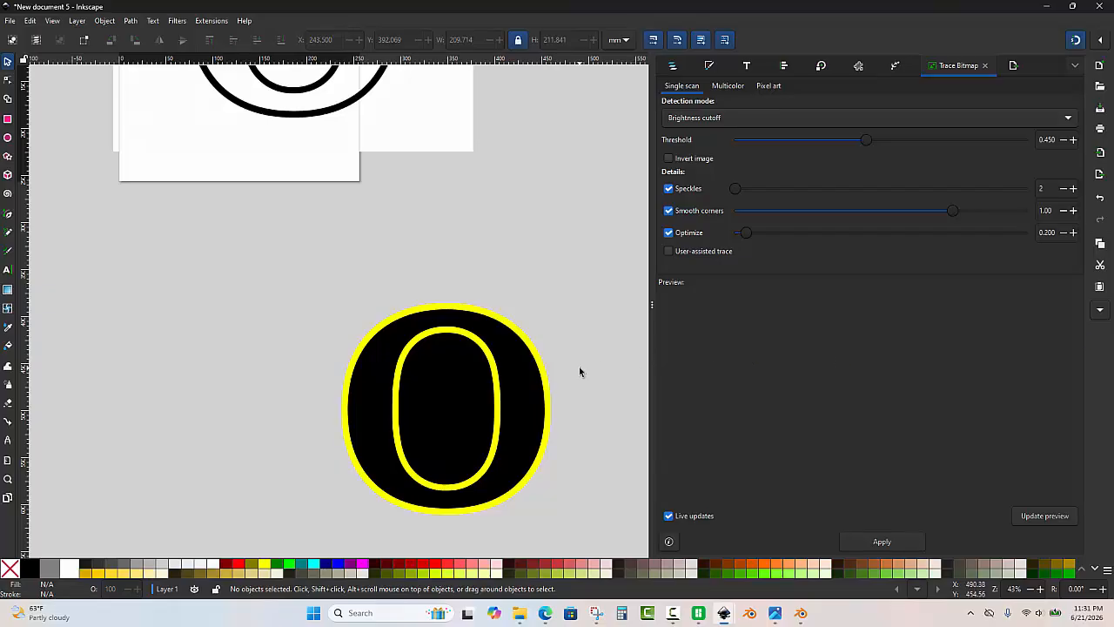
key("ctrl+z")
In outline view, combine the second and third contours of the O, counted from outside, into one path.
scroll(554, 363, "up", 1)
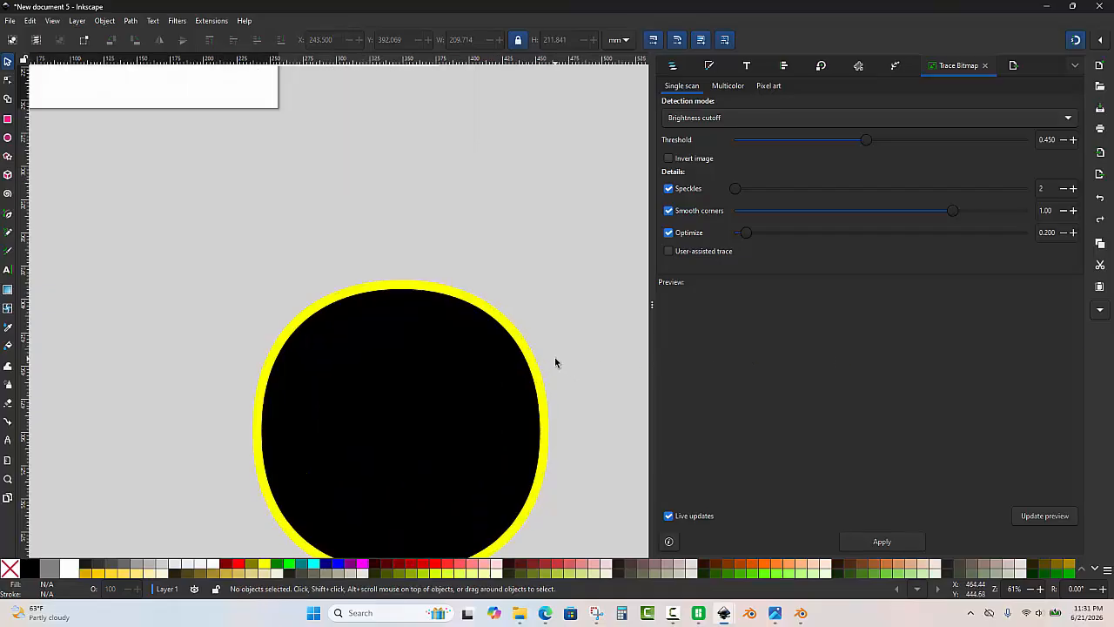
key("ctrl+KP_5")
scroll(510, 386, "up", 2)
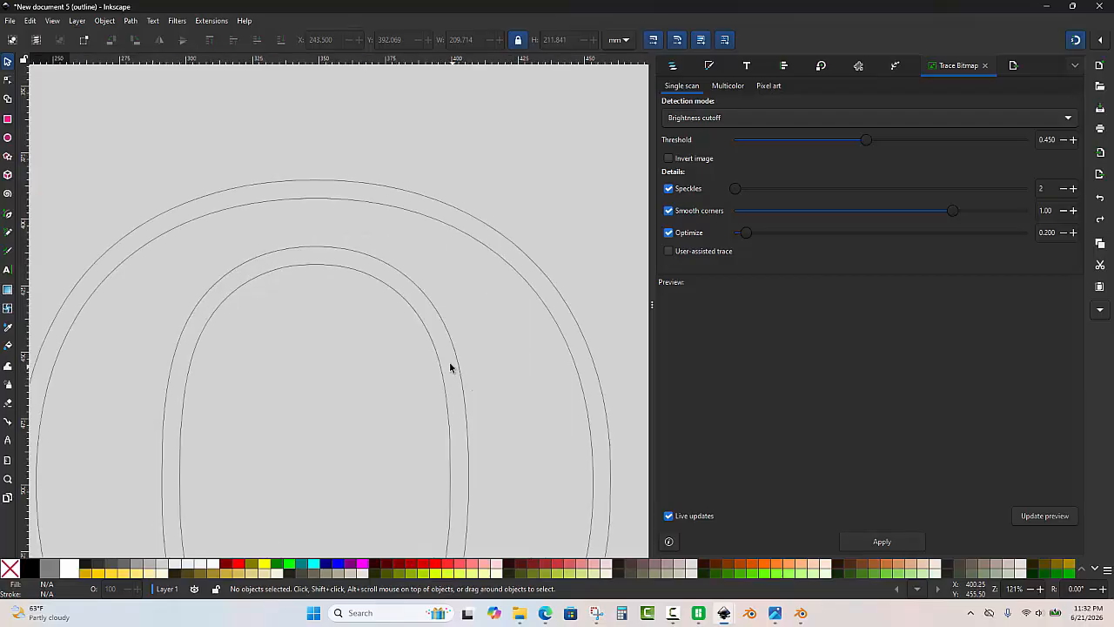
left_click(454, 365)
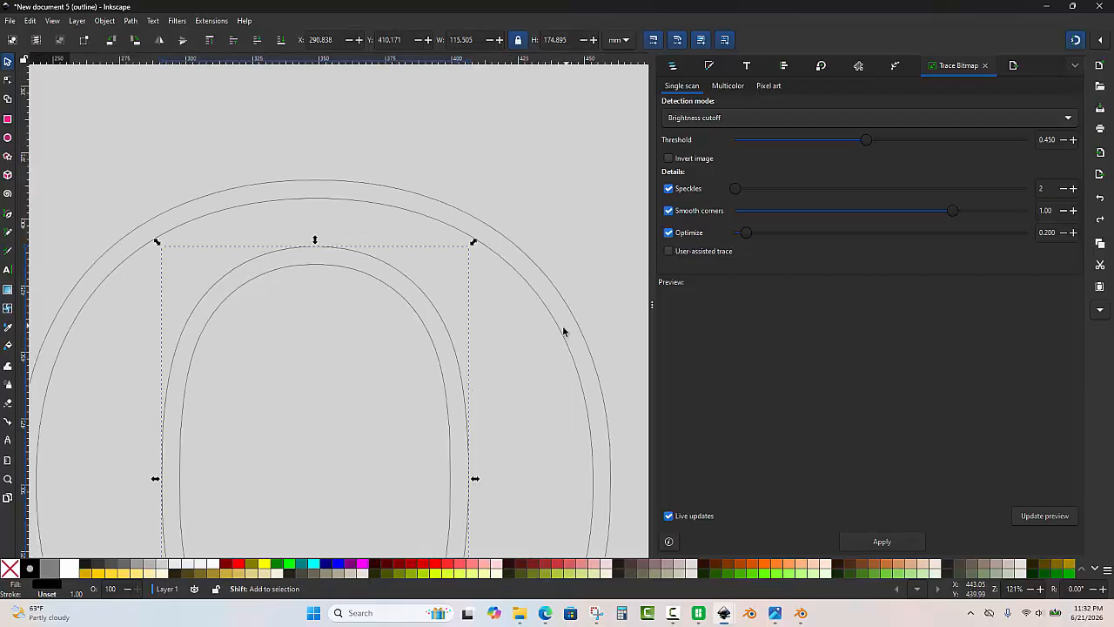
left_click(561, 335, "shift")
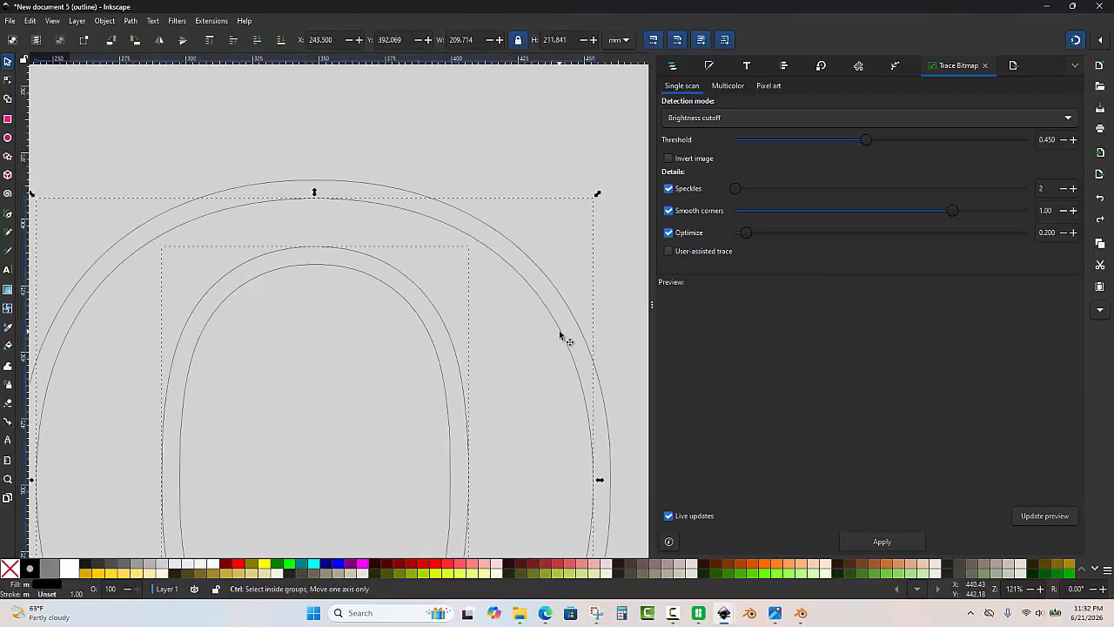
key("ctrl+k")
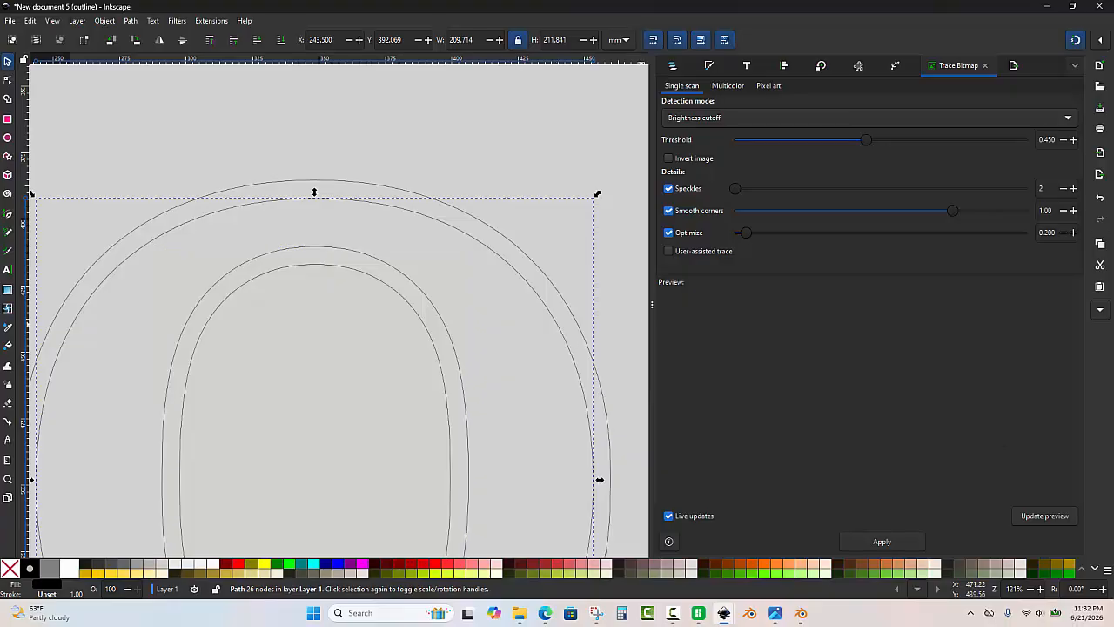
Subtract the innermost contour from the outermost yellow shape to cut the center hole, and return to the normal display.
left_click(438, 371)
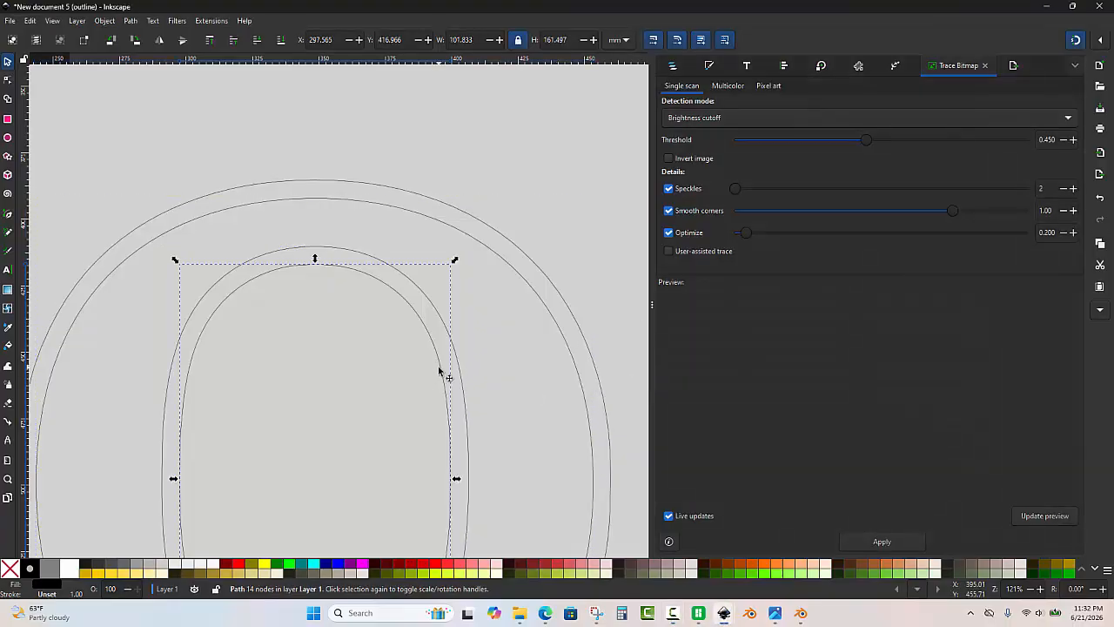
left_click(566, 309, "shift")
key("ctrl")
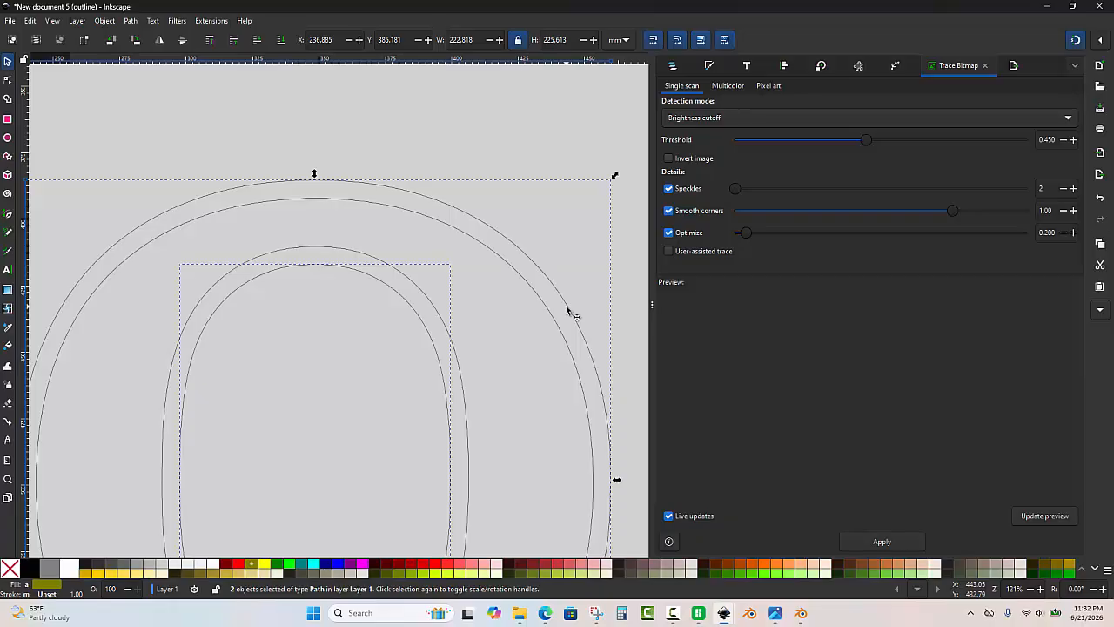
key("ctrl+minus")
key("alt+5")
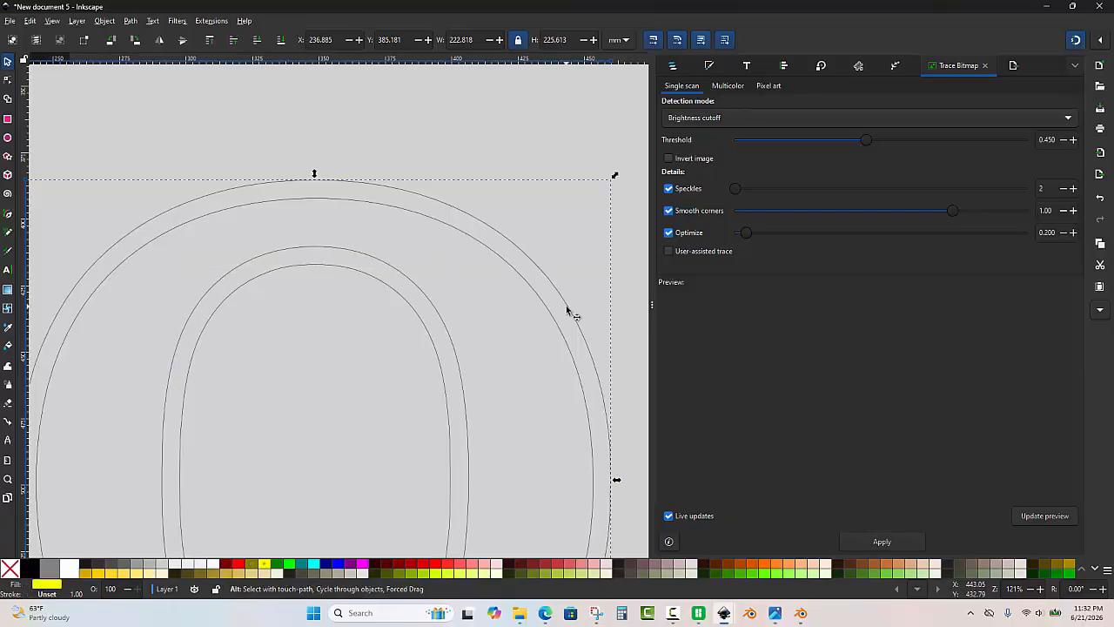
Fill the black ring of the O with green and deselect it.
scroll(478, 142, "down", 2, "ctrl")
left_click(473, 219)
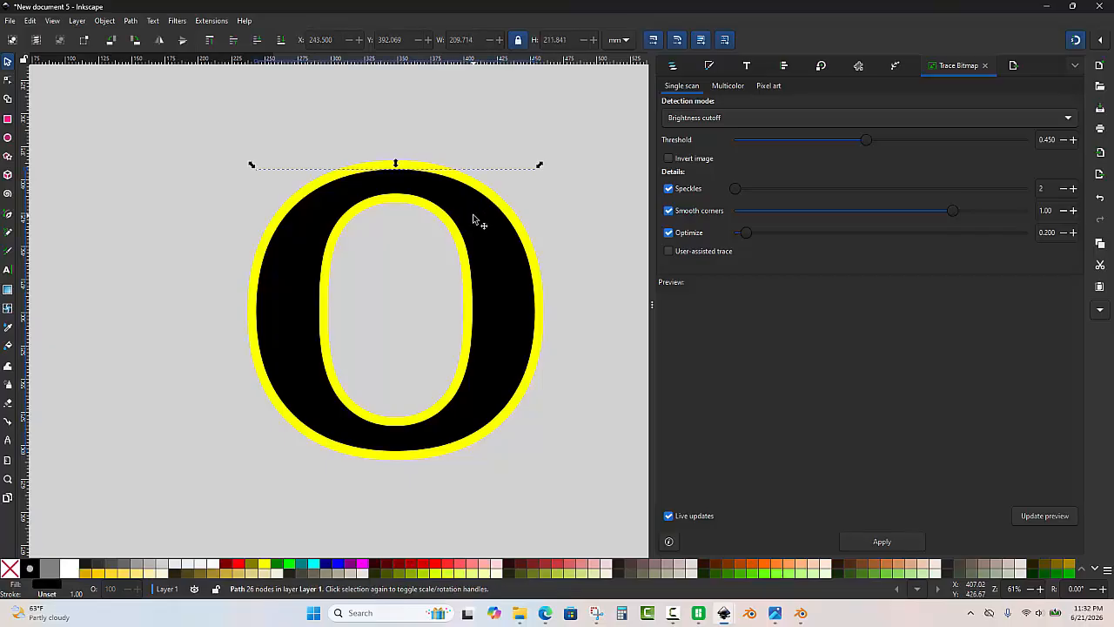
left_click(275, 568)
key("Escape")
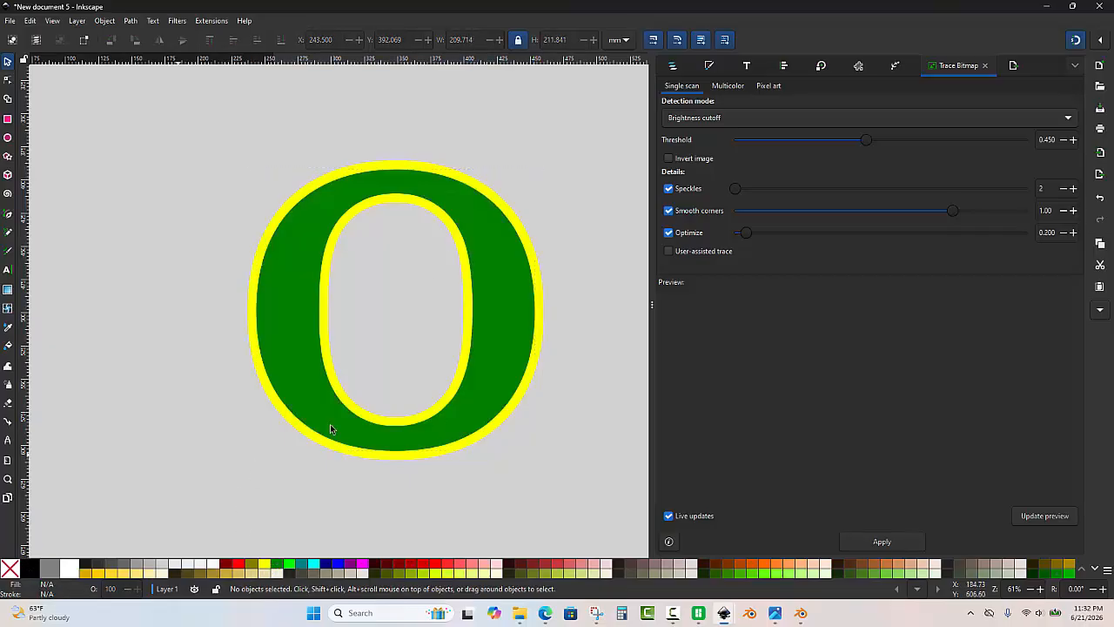
Show the reference photo of the O logo beside the drawing and compare its proportions with the vector shapes.
left_click(775, 612)
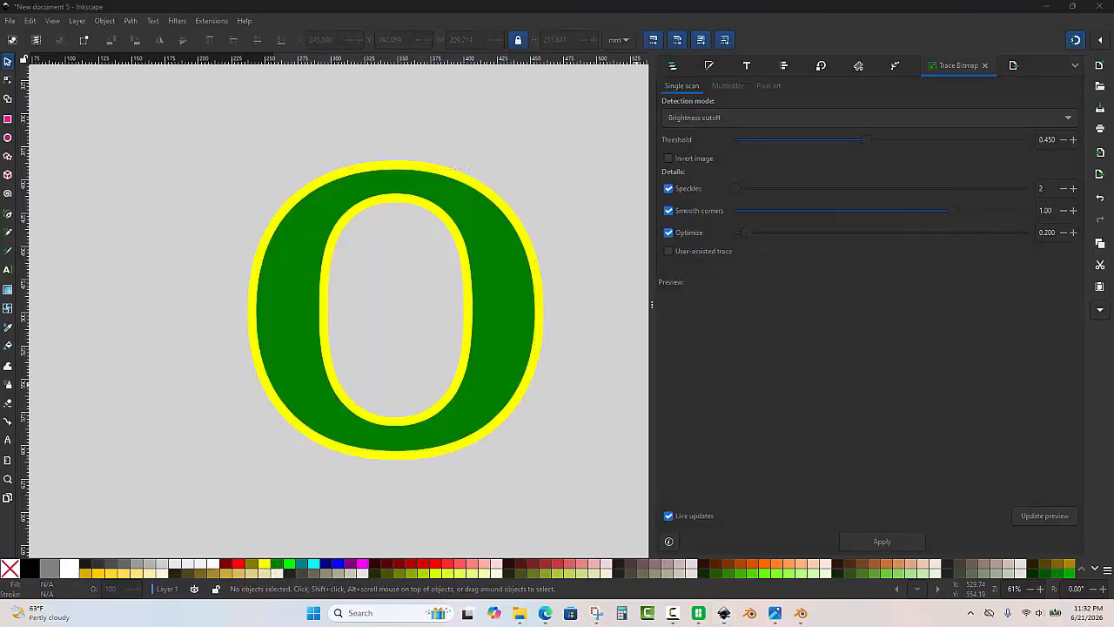
mouse_move(352, 106)
left_mouse_down()
mouse_move(943, 117)
mouse_move(925, 115)
left_mouse_up()
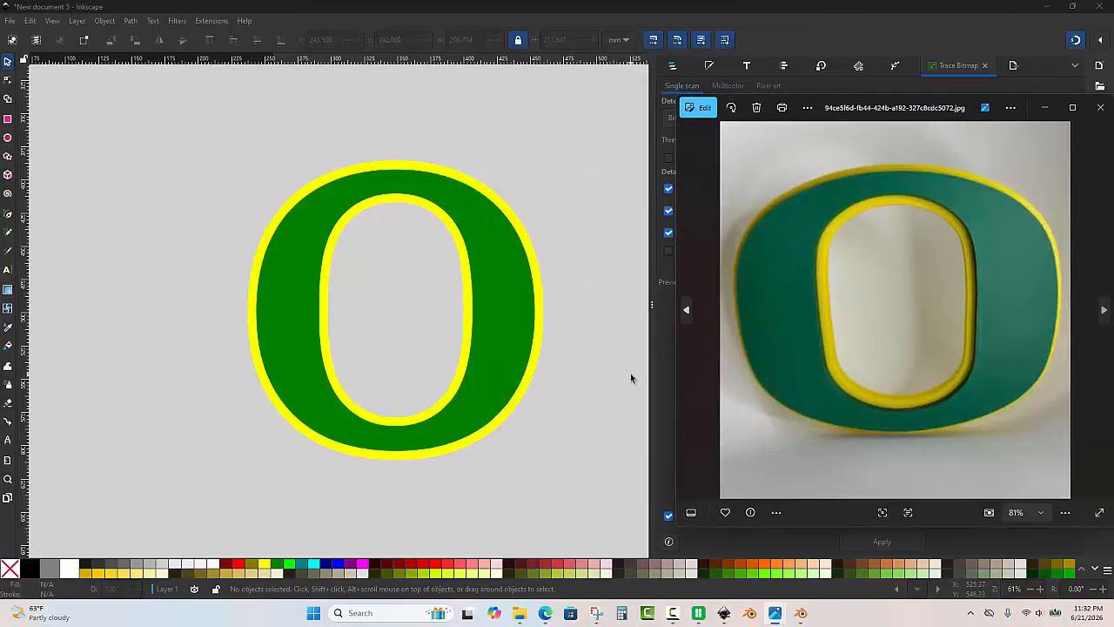
left_click(496, 163)
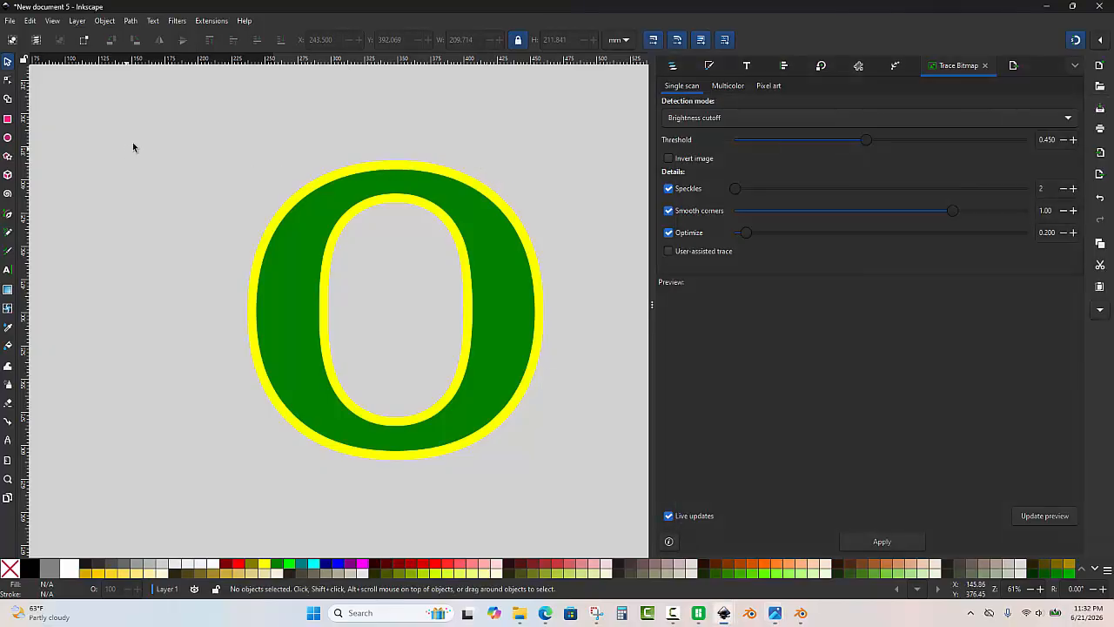
Stretch both O shapes together horizontally about their center to a width of about 270 mm, and deselect them.
mouse_move(196, 137)
left_mouse_down()
mouse_move(398, 372)
mouse_move(585, 488)
left_mouse_up()
scroll(343, 251, "down", 1, "ctrl")
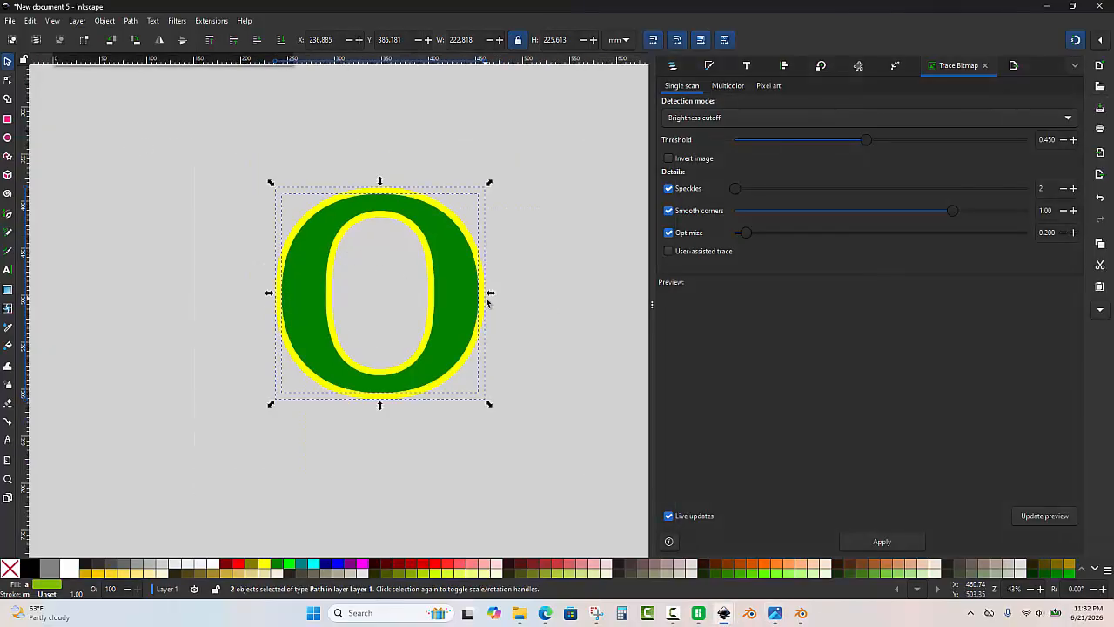
left_click_drag(495, 294, 516, 293)
left_click(555, 281)
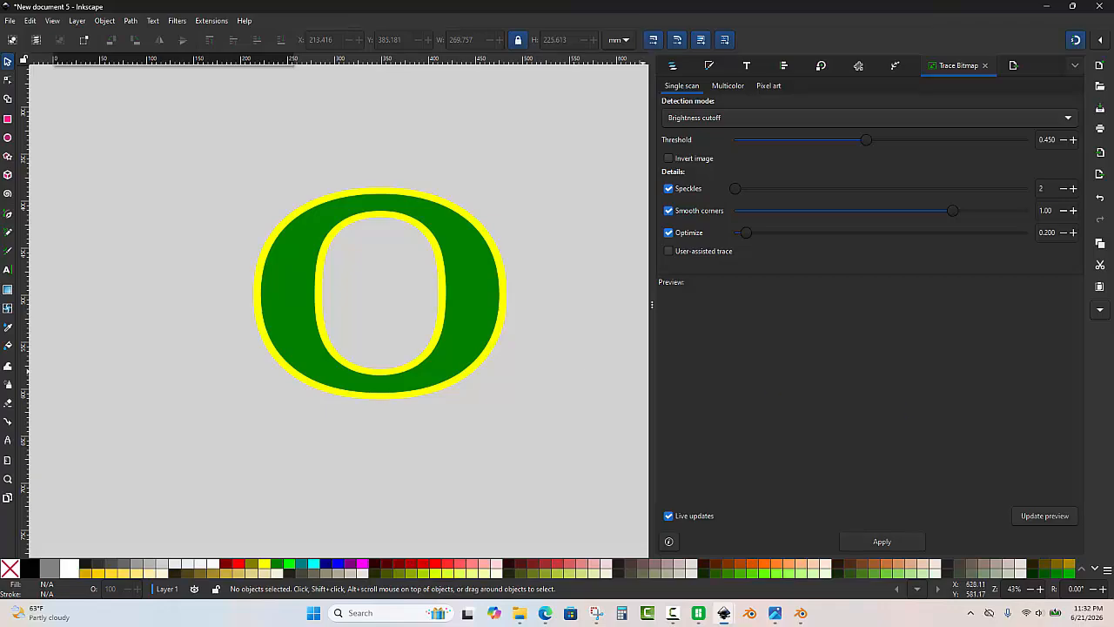
Paste the reference photo, shift it partly beside the O, and lower it behind the green and yellow shapes.
key("ctrl+v")
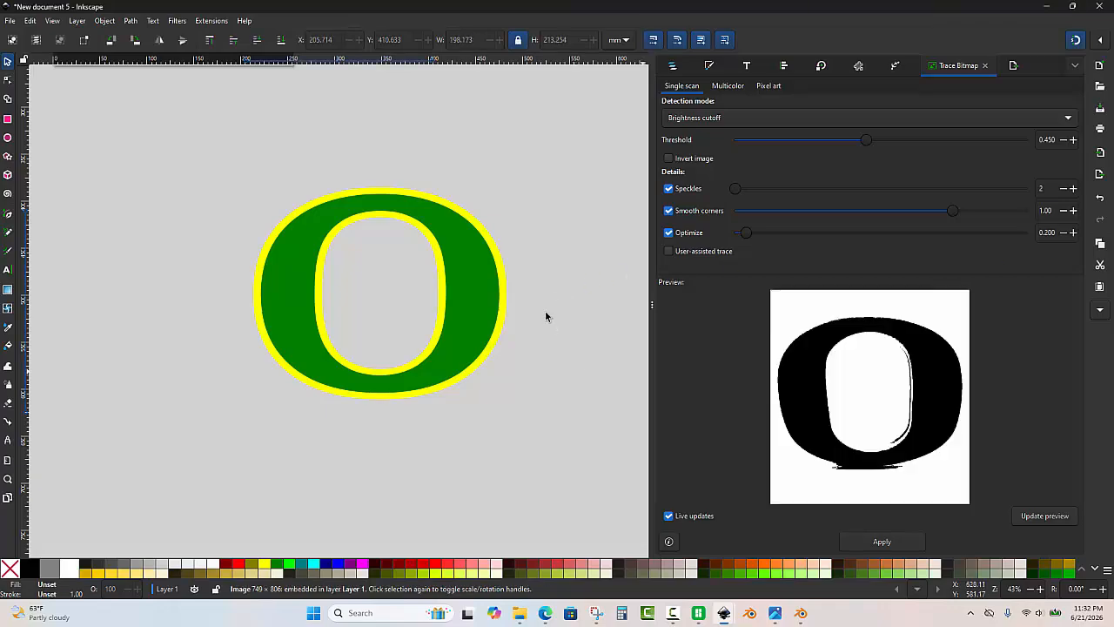
scroll(434, 154, "down", 2)
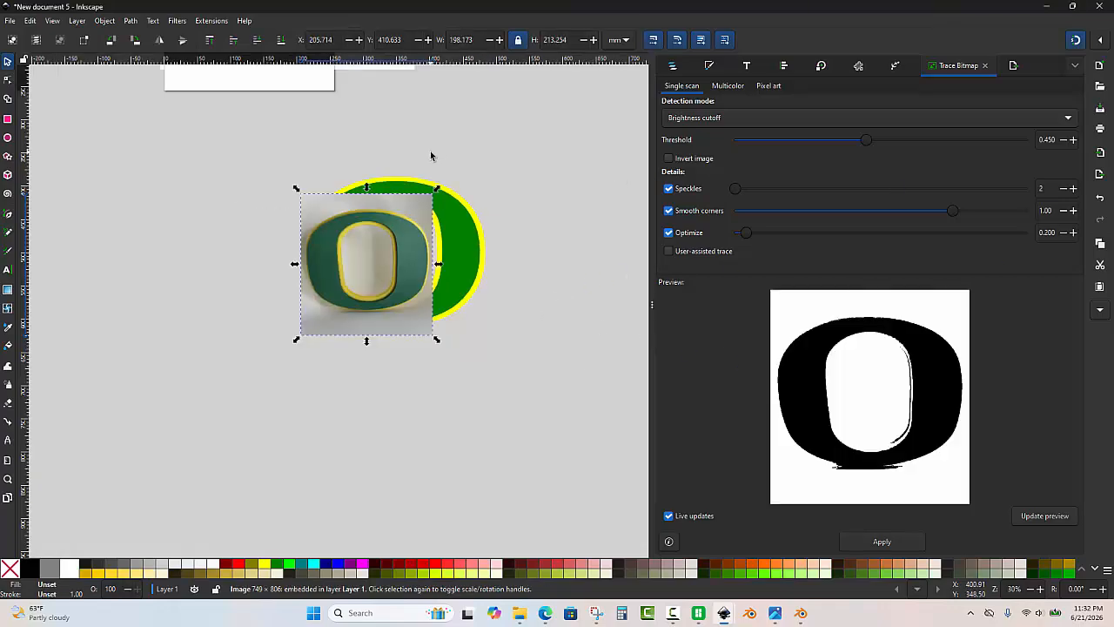
scroll(378, 210, "up", 2)
left_click_drag(383, 205, 359, 199)
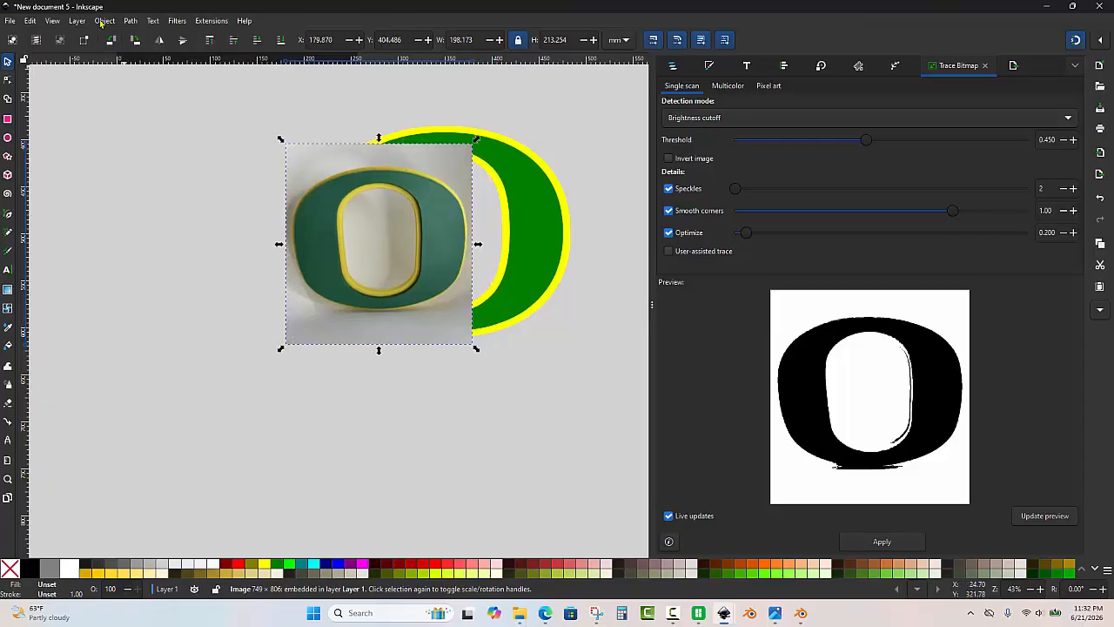
left_click(104, 20)
left_click(131, 284)
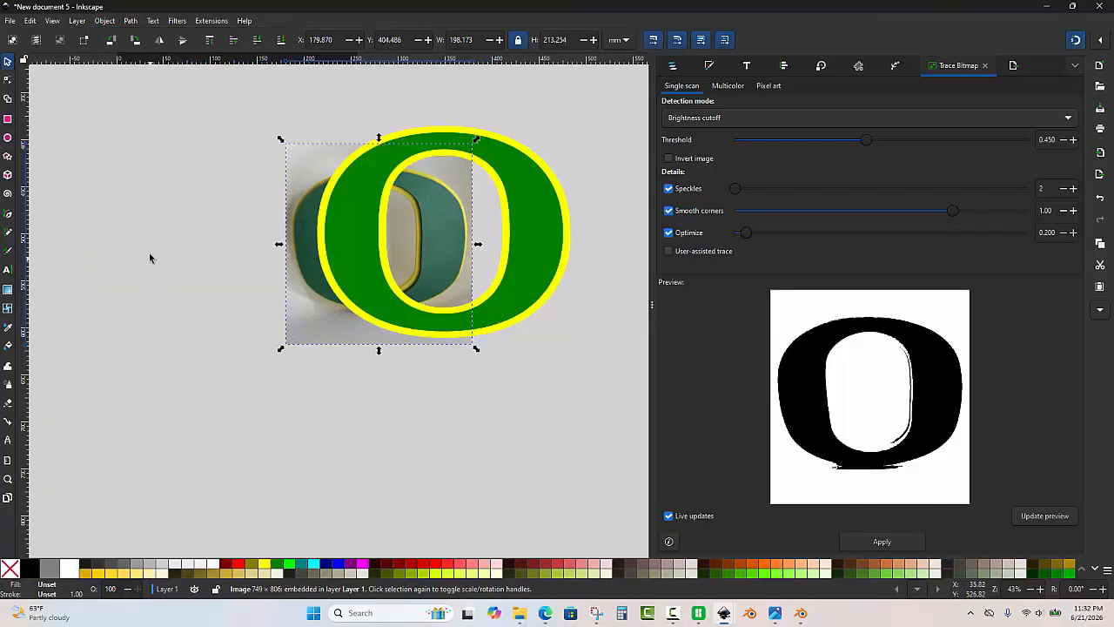
left_click(175, 243)
scroll(283, 186, "up", 1)
left_click(285, 187)
scroll(285, 187, "down", 2)
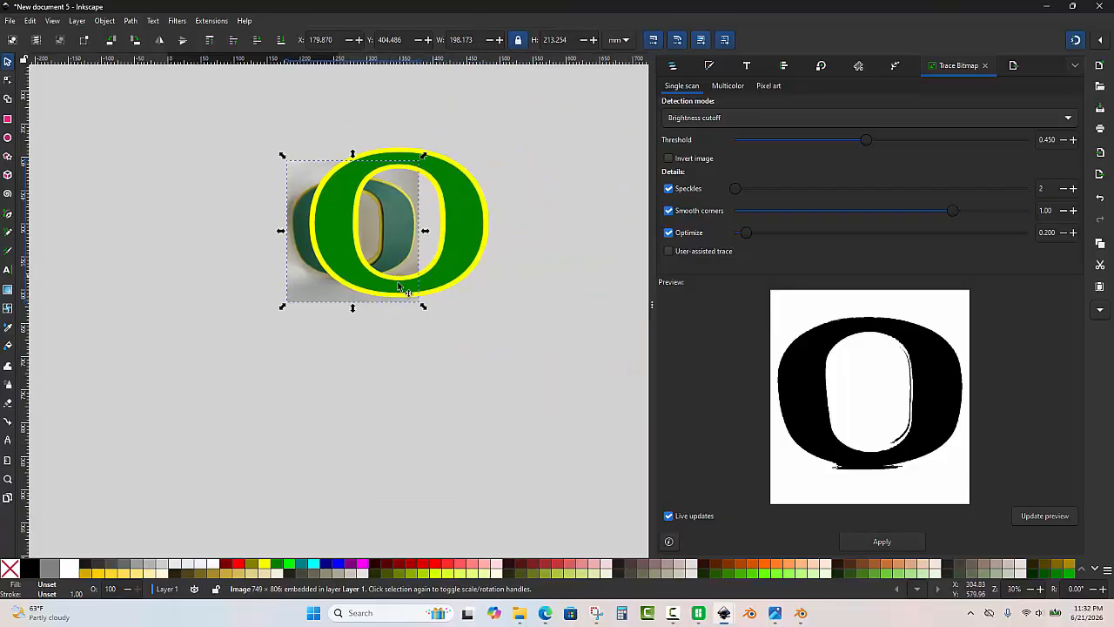
Scale both O shapes together proportionally to a height of 52 mm.
left_click(471, 131)
left_click_drag(522, 107, 302, 348)
left_click_drag(568, 40, 525, 54)
type("52")
key("Return")
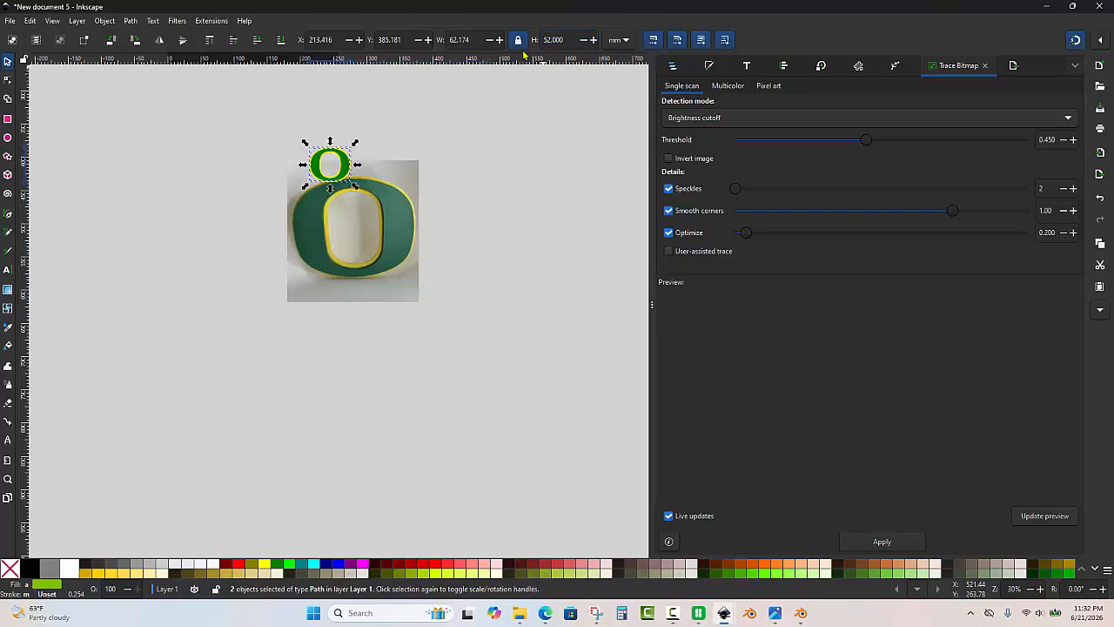
Rotate the reference photo slightly clockwise so that the O in it stands straight.
scroll(250, 128, "up", 2)
scroll(299, 143, "up", 1)
left_click(374, 328)
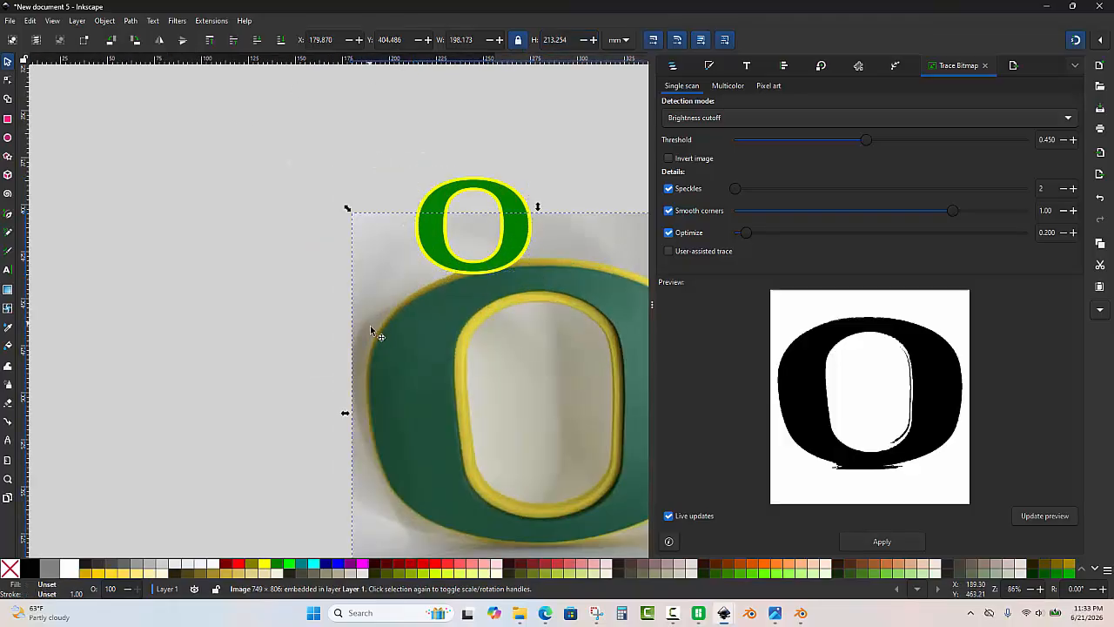
scroll(374, 327, "down", 2)
scroll(499, 346, "up", 1)
left_click(501, 347)
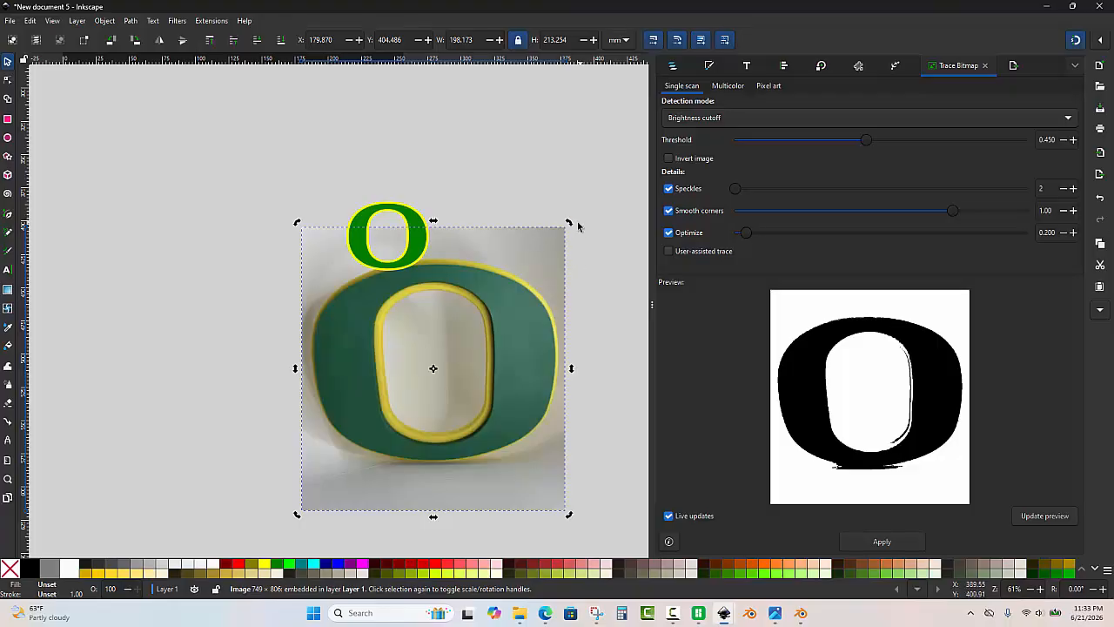
left_click_drag(569, 223, 581, 224)
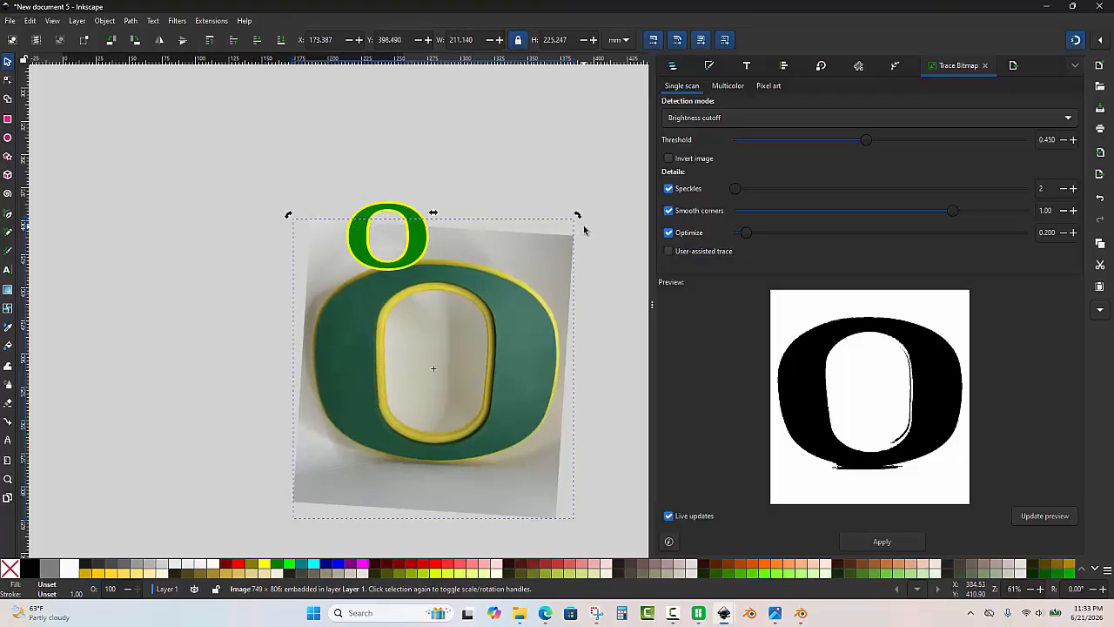
scroll(535, 360, "down", 1)
scroll(547, 446, "up", 1)
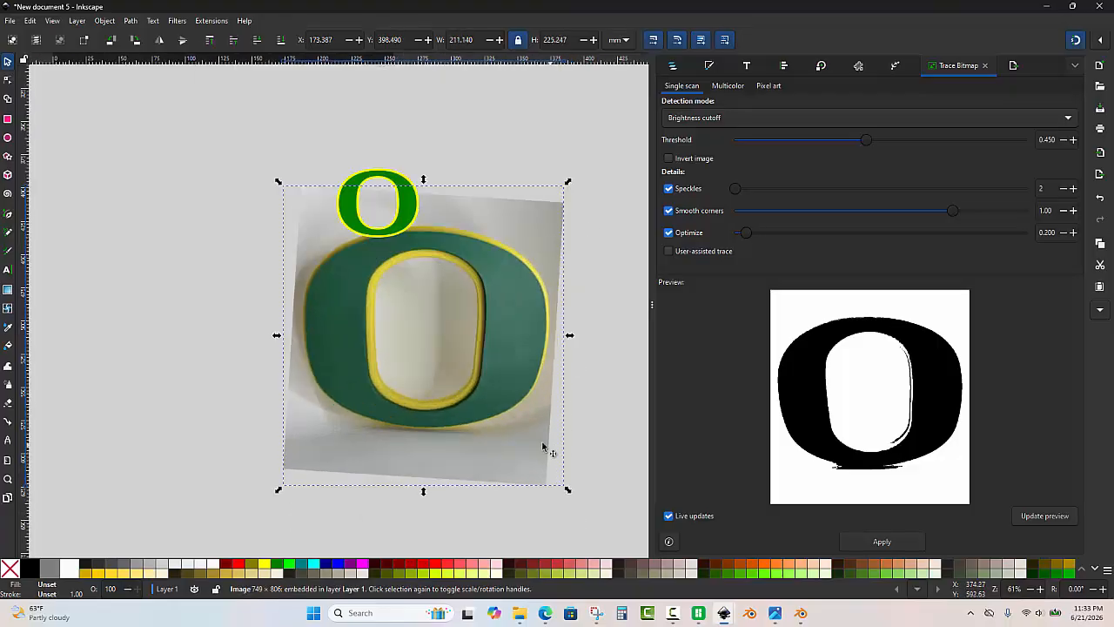
Scale the reference photo down proportionally to about 71 mm wide and align its O behind the vector O.
left_click_drag(567, 485, 386, 305)
scroll(325, 222, "up", 2)
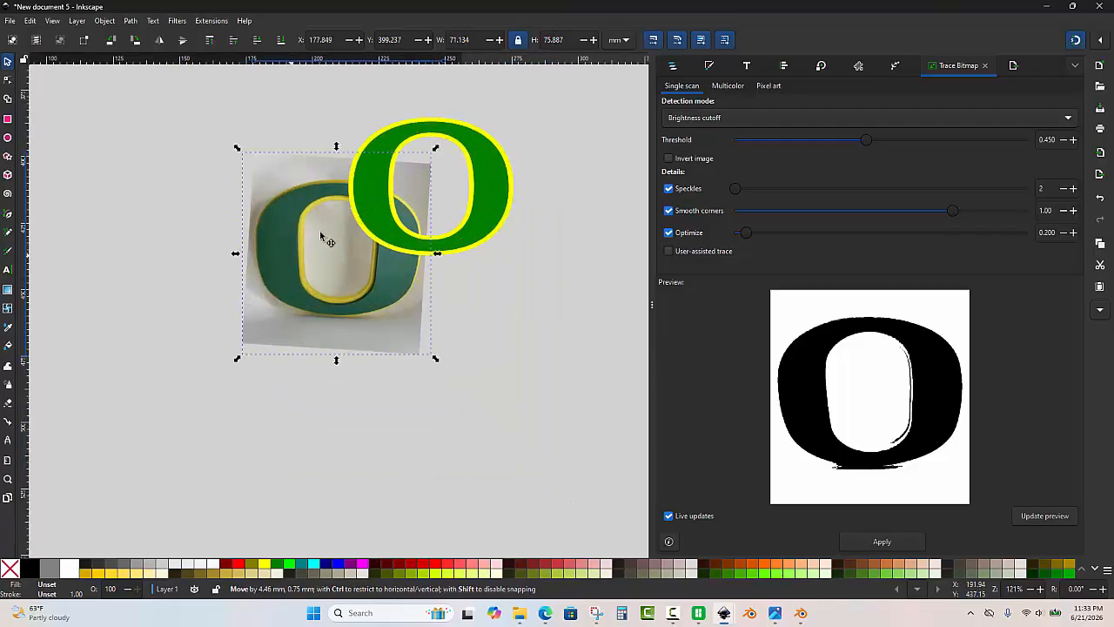
left_click_drag(283, 267, 377, 203)
scroll(431, 131, "up", 2)
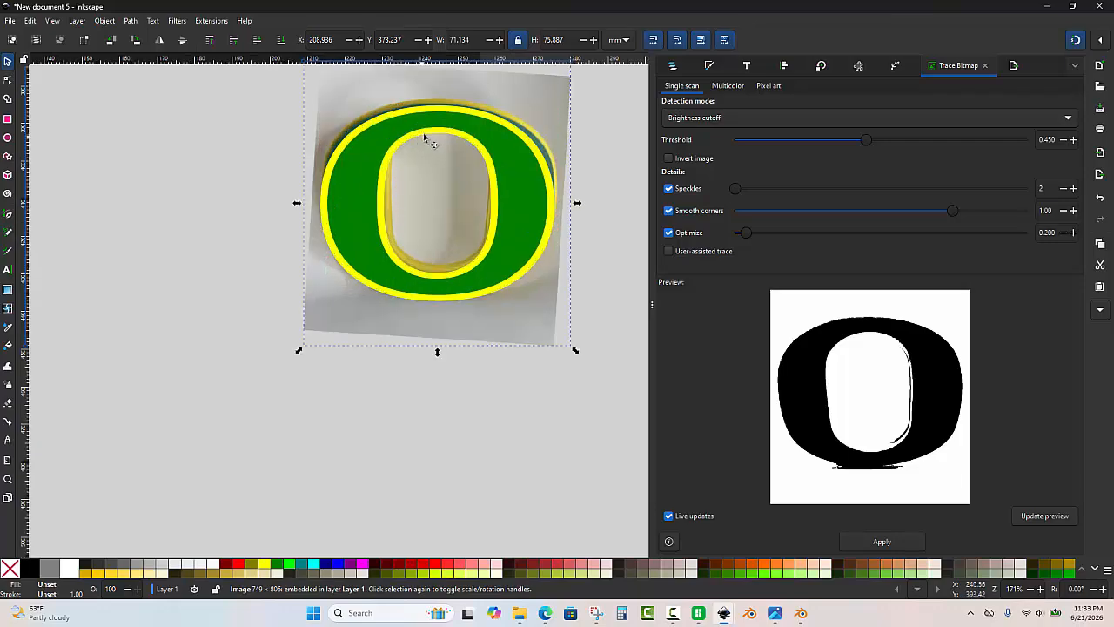
left_click_drag(485, 83, 479, 137)
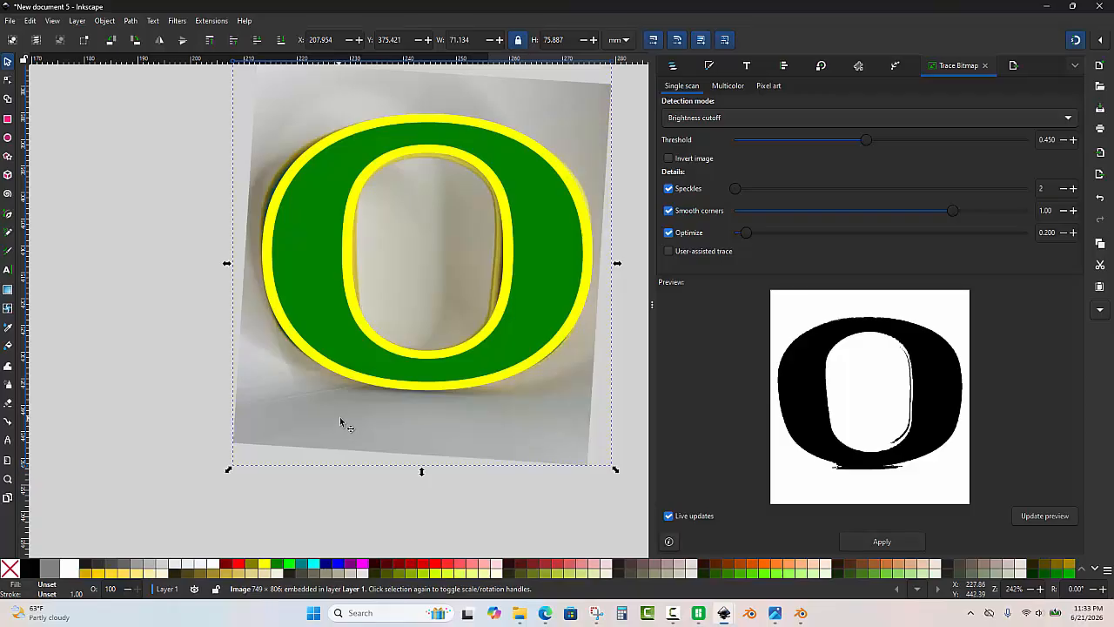
Delete the reference photo from behind the O.
key("Delete")
scroll(344, 287, "down", 2)
scroll(323, 169, "up", 3)
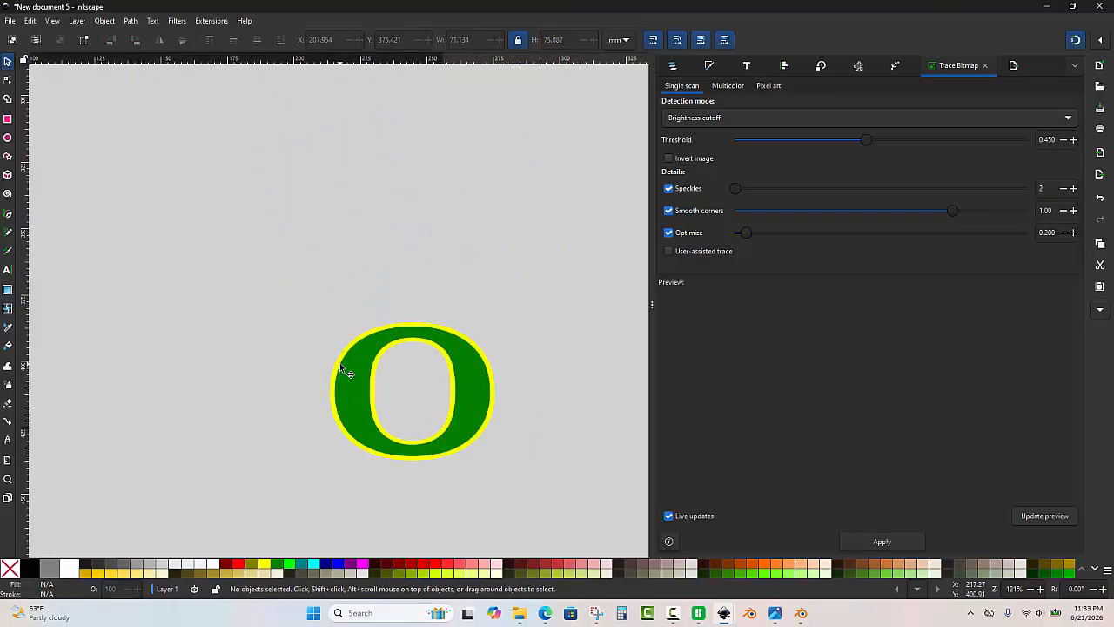
scroll(380, 403, "up", 1, "ctrl")
scroll(428, 484, "up", 1)
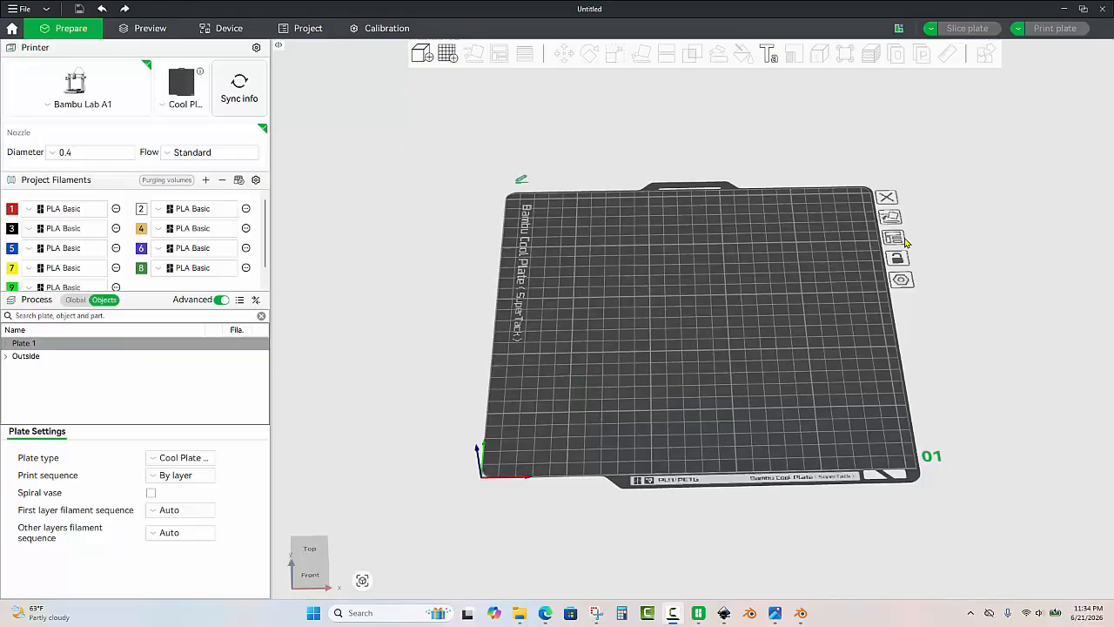
Switch to Bambu Studio and import the file Oregan O Cap Logo.svg from the desktop onto the plate.
left_click_drag(701, 299, 707, 307)
scroll(733, 292, "up", 1)
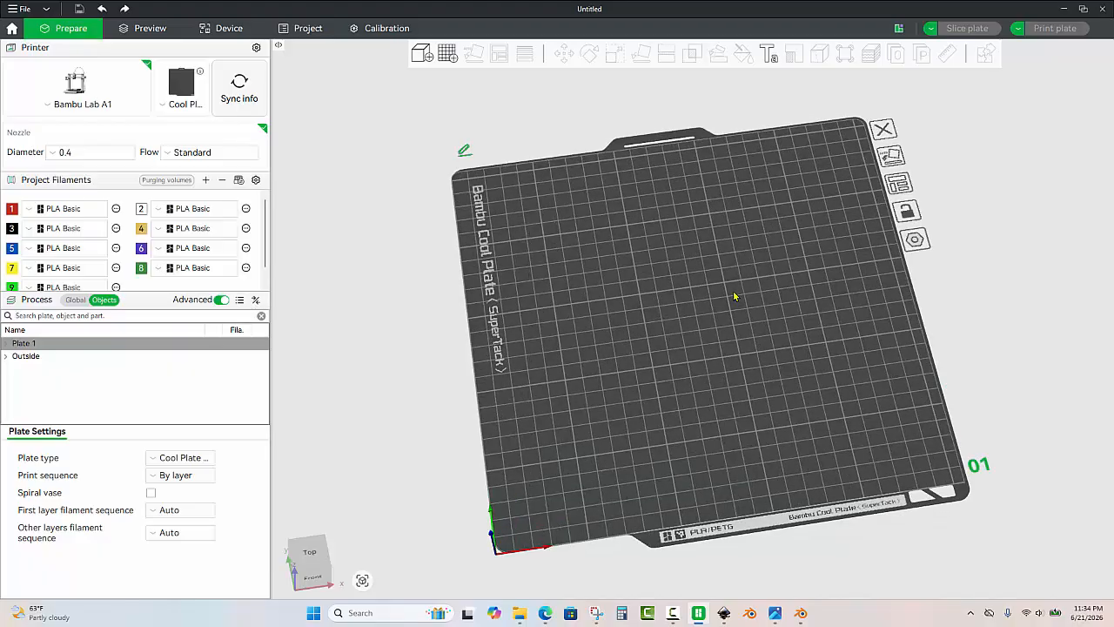
key("ctrl+i")
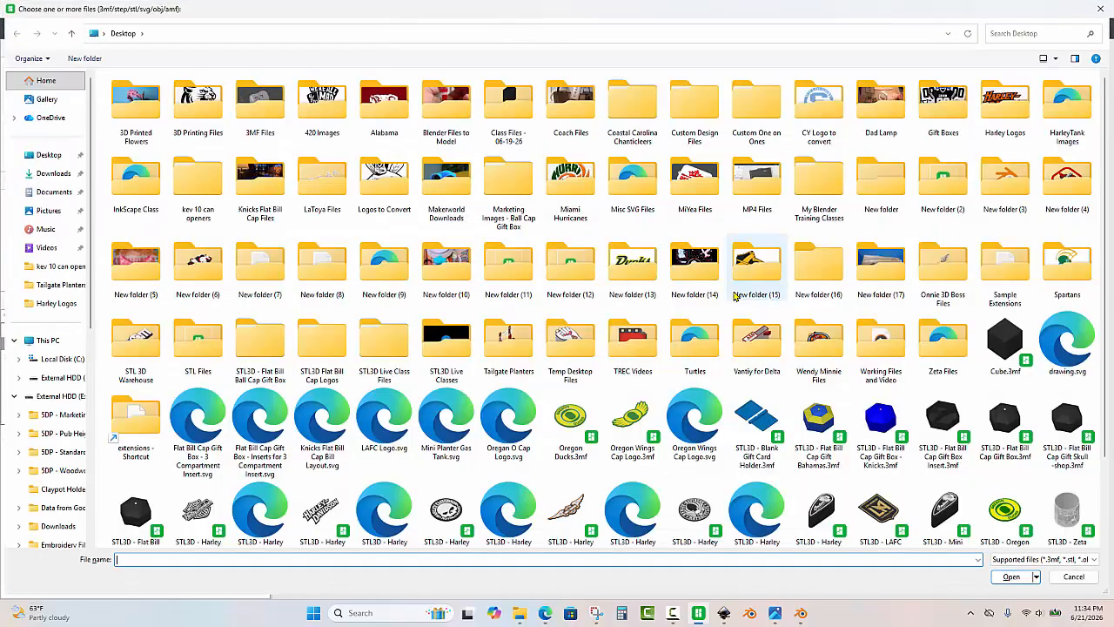
scroll(452, 483, "down", 2)
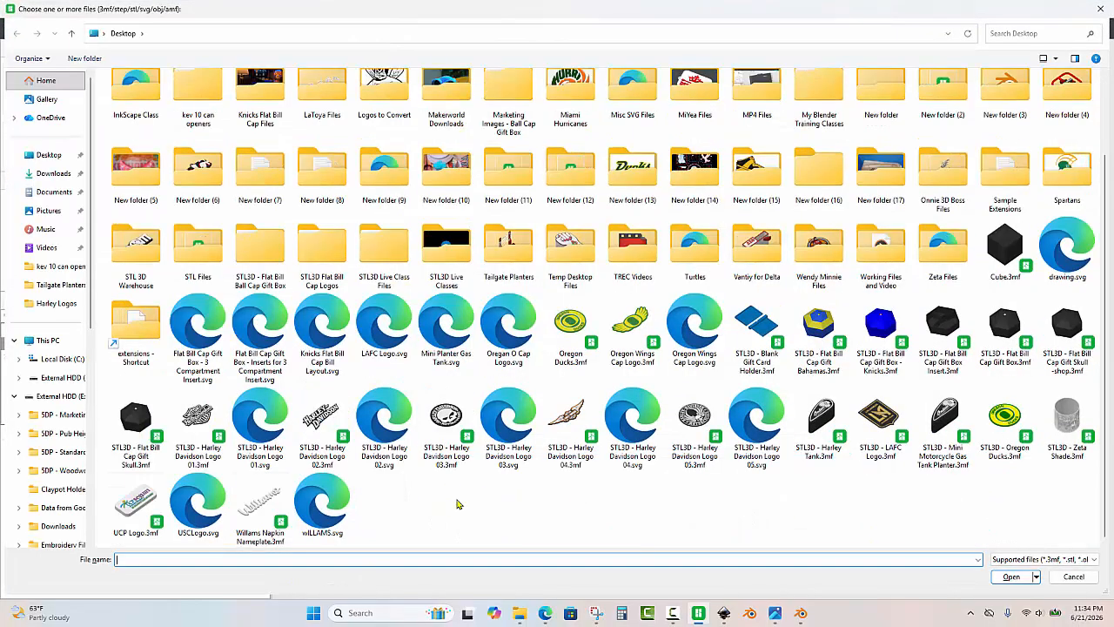
left_click(510, 312)
double_click(510, 311)
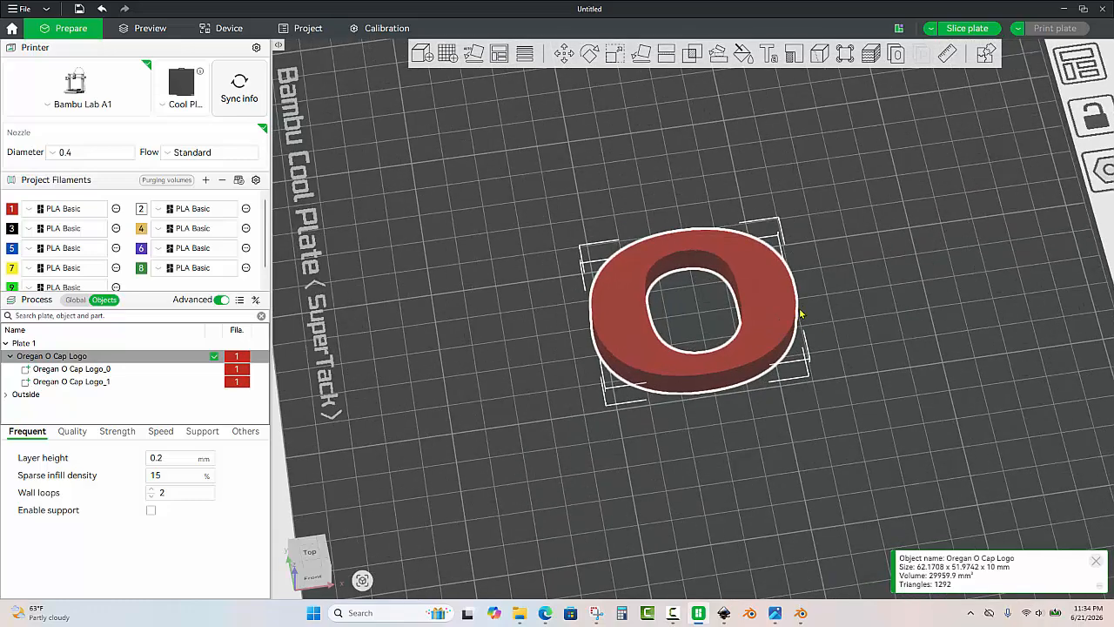
Set the Z size of the imported O logo to 1 mm without changing its length and width.
left_click(621, 63)
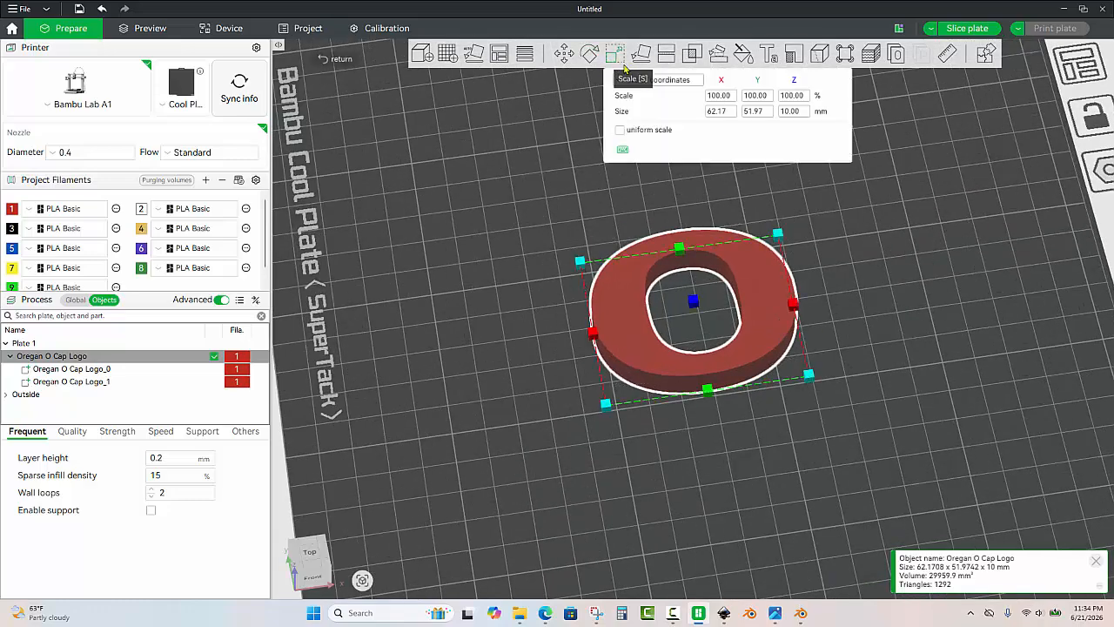
left_click(802, 114)
type("1")
key("Return")
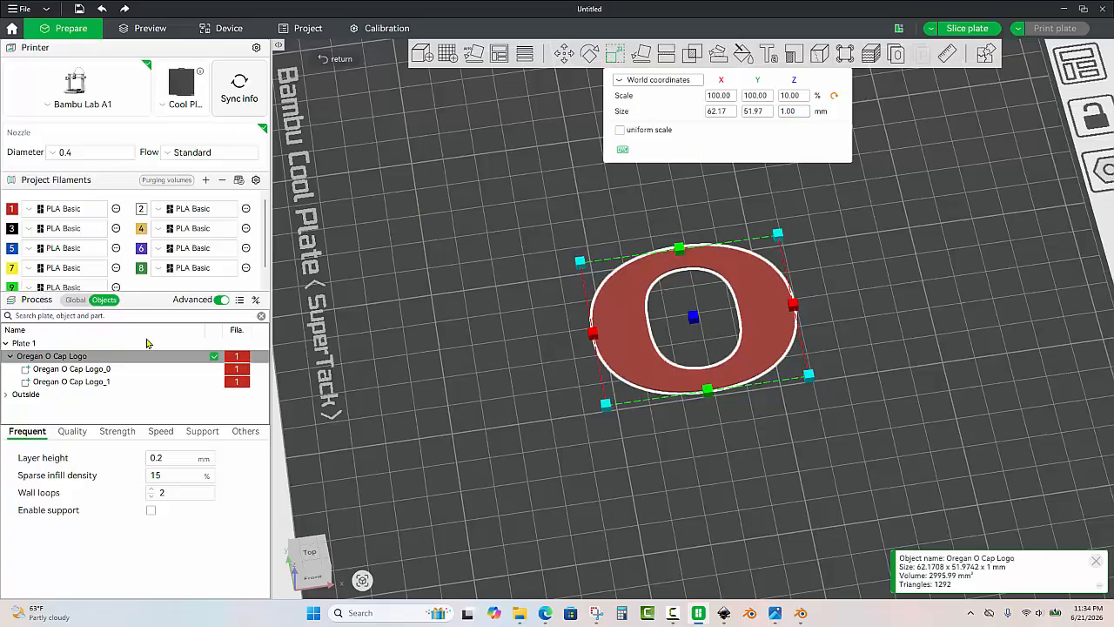
Assign yellow filament 7 to part Oregan O Cap Logo_0 and green filament 8 to part Oregan O Cap Logo_1.
left_click(87, 371)
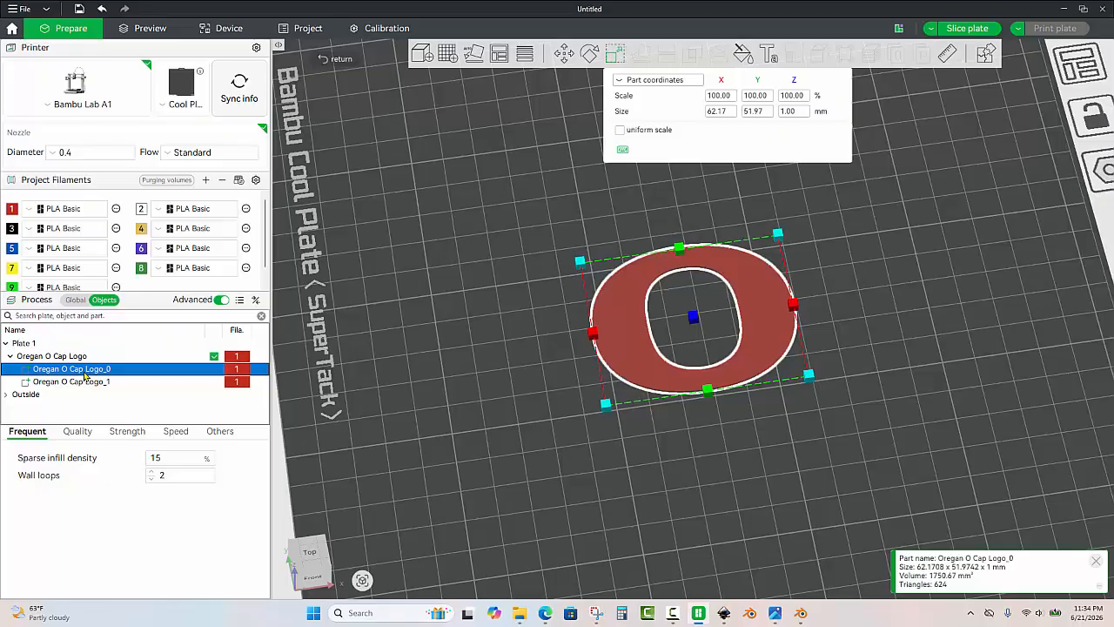
key("7")
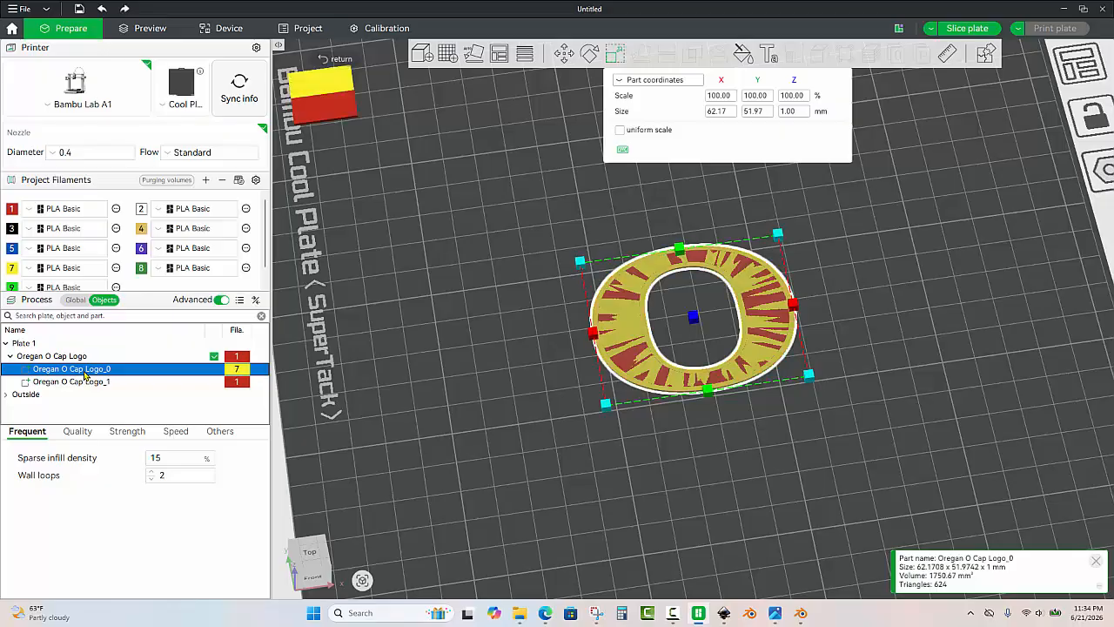
left_click(91, 384)
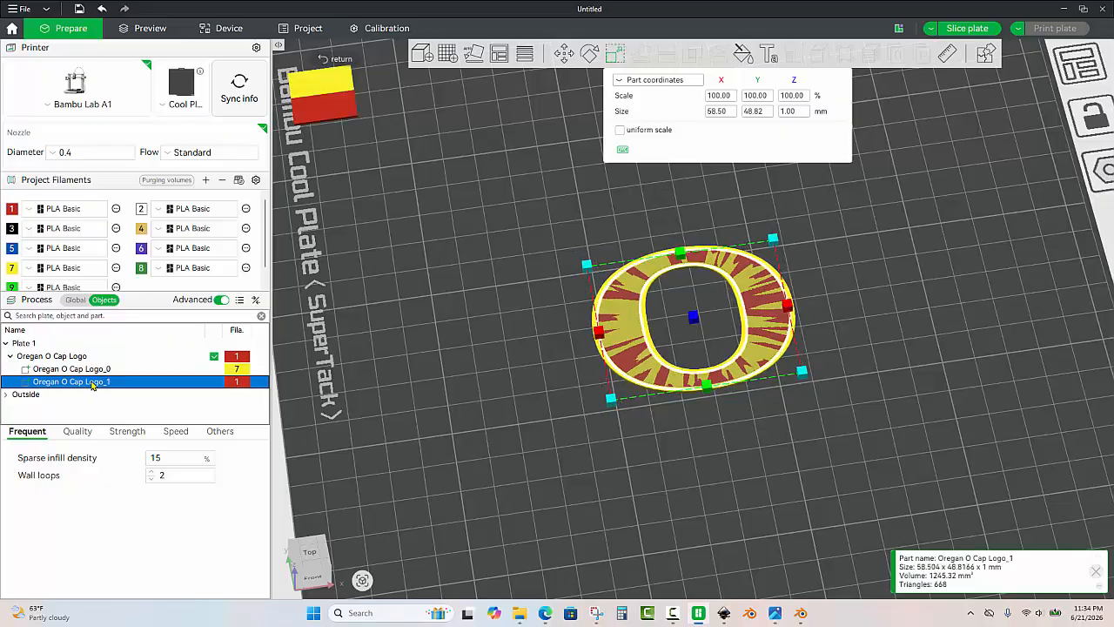
key("8")
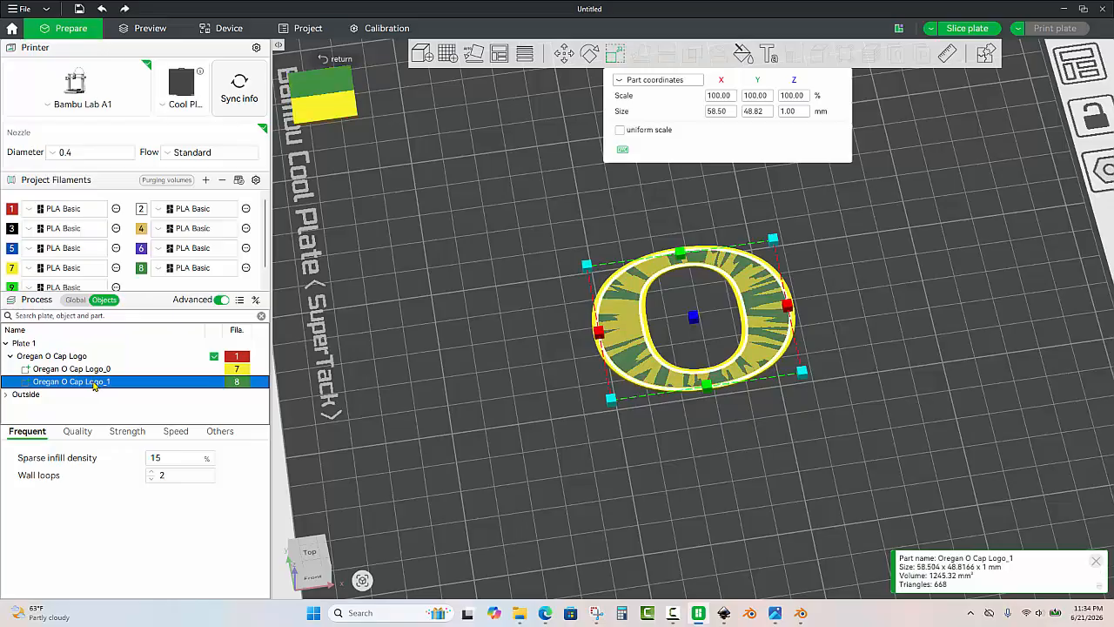
Raise the green part to a Z position of 1 mm so it stands above the yellow base, and deselect it.
left_click(563, 54)
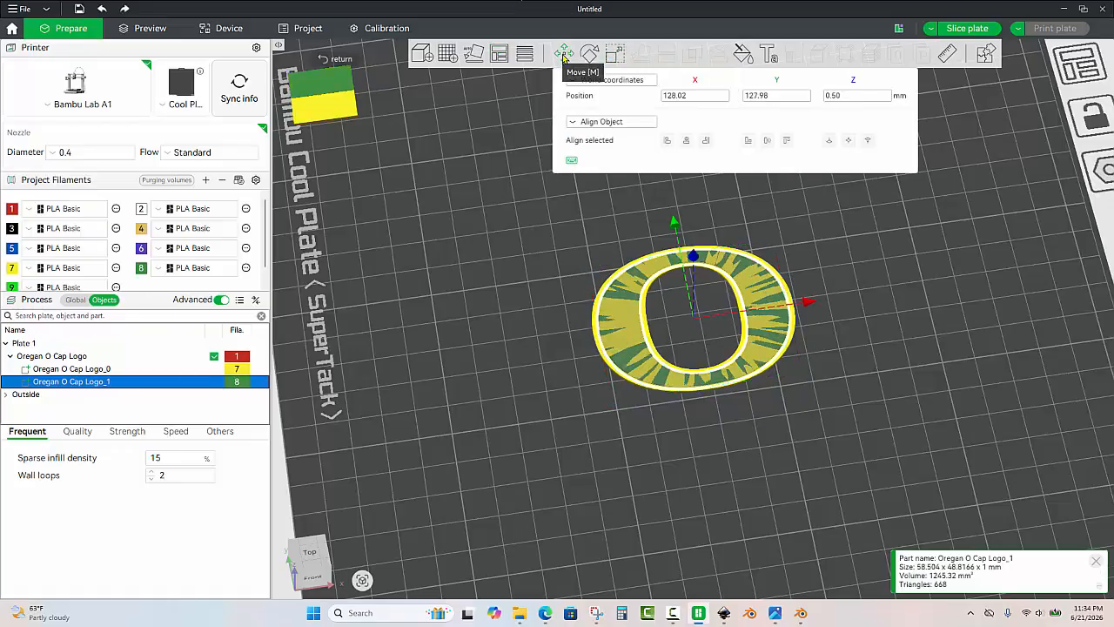
left_click(856, 98)
type("1")
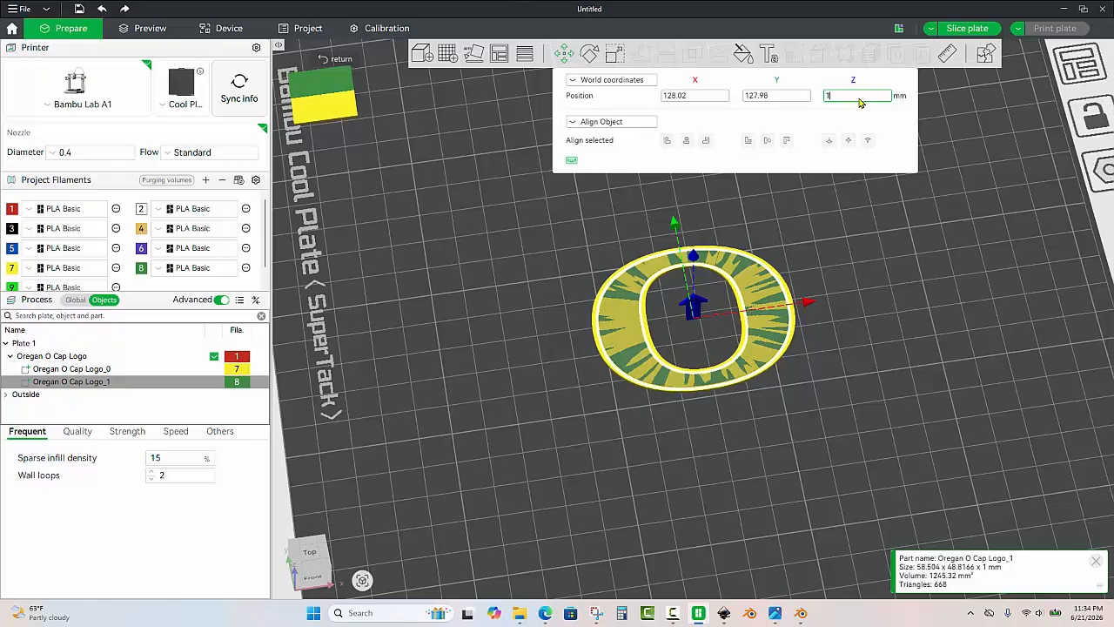
key("Return")
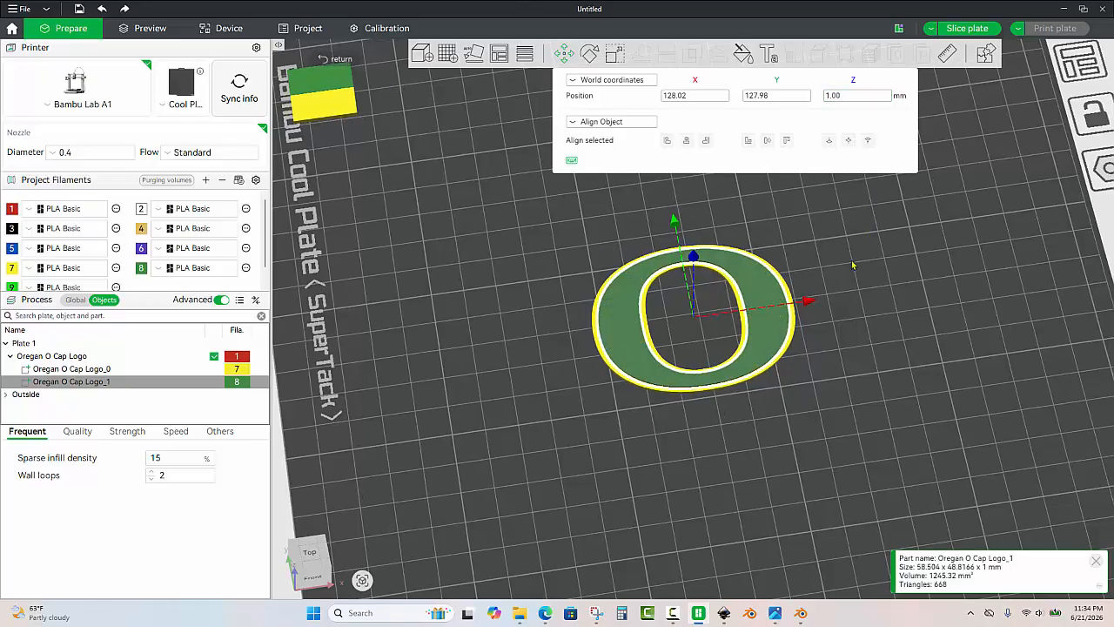
left_click(853, 266)
Examine the layered two-color O from several angles and check the overall dimensions of the whole logo.
key("z")
mouse_move(863, 456)
left_mouse_down()
mouse_move(861, 423)
mouse_move(857, 446)
left_mouse_up()
scroll(863, 428, "down", 4)
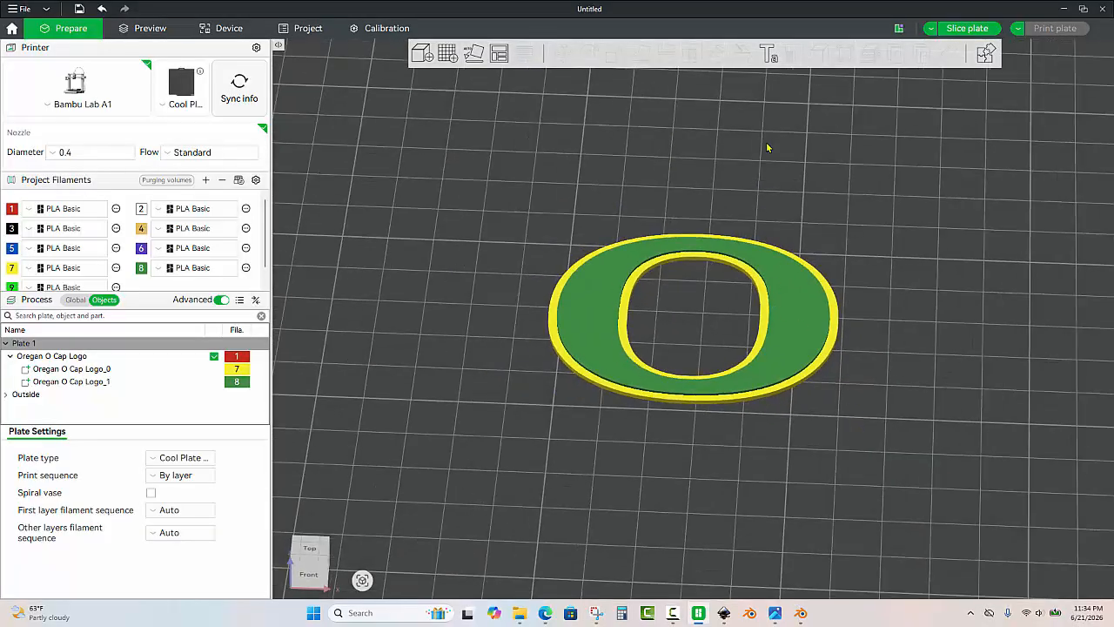
left_click_drag(766, 147, 539, 157)
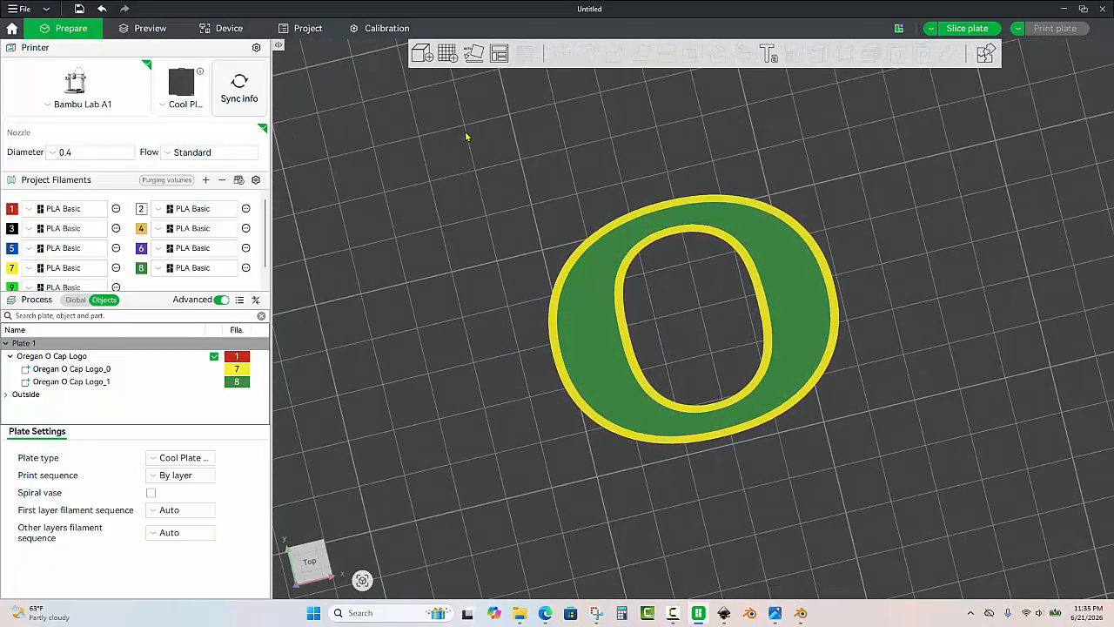
left_click_drag(466, 131, 714, 326)
left_click(614, 54)
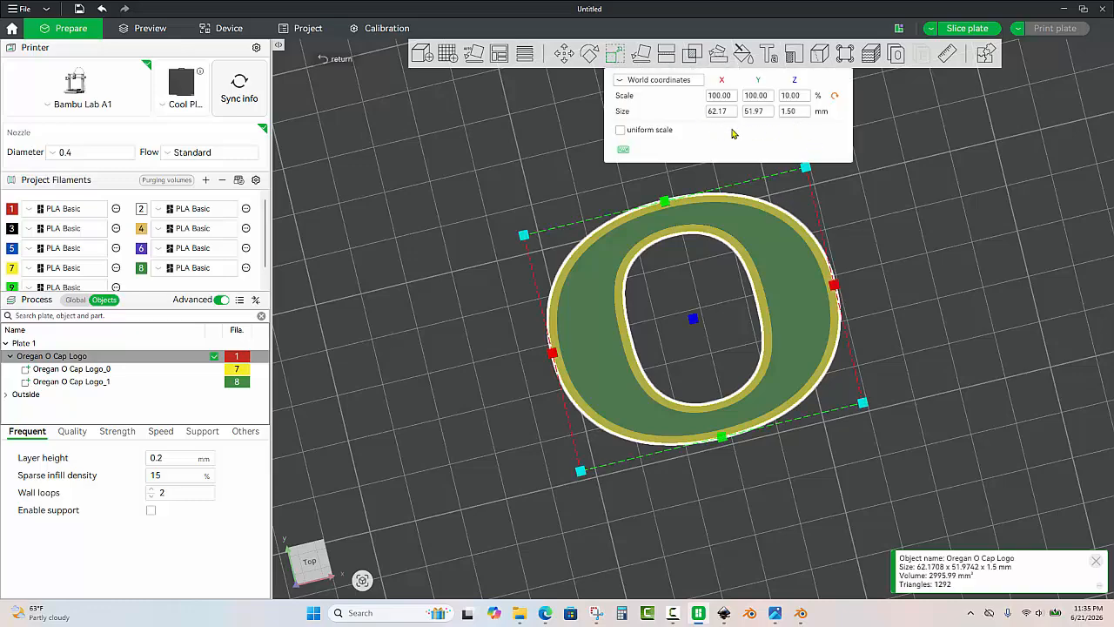
left_click(895, 243)
scroll(895, 261, "down", 3)
left_click_drag(900, 312, 888, 283)
scroll(788, 218, "up", 5)
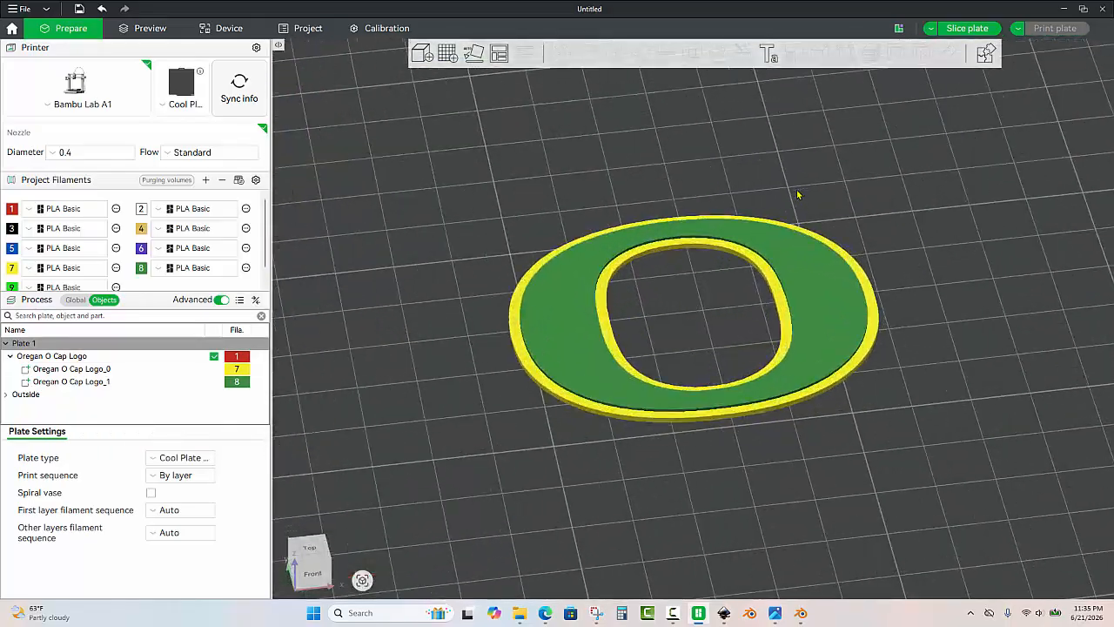
left_click_drag(798, 195, 795, 236)
scroll(878, 319, "down", 4)
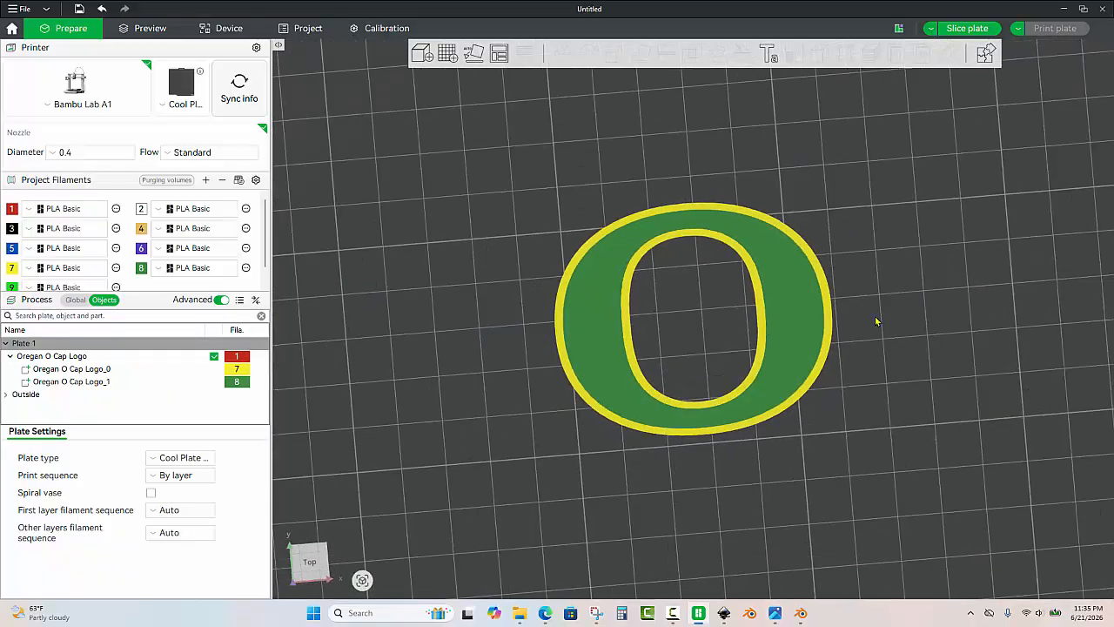
scroll(876, 320, "up", 2)
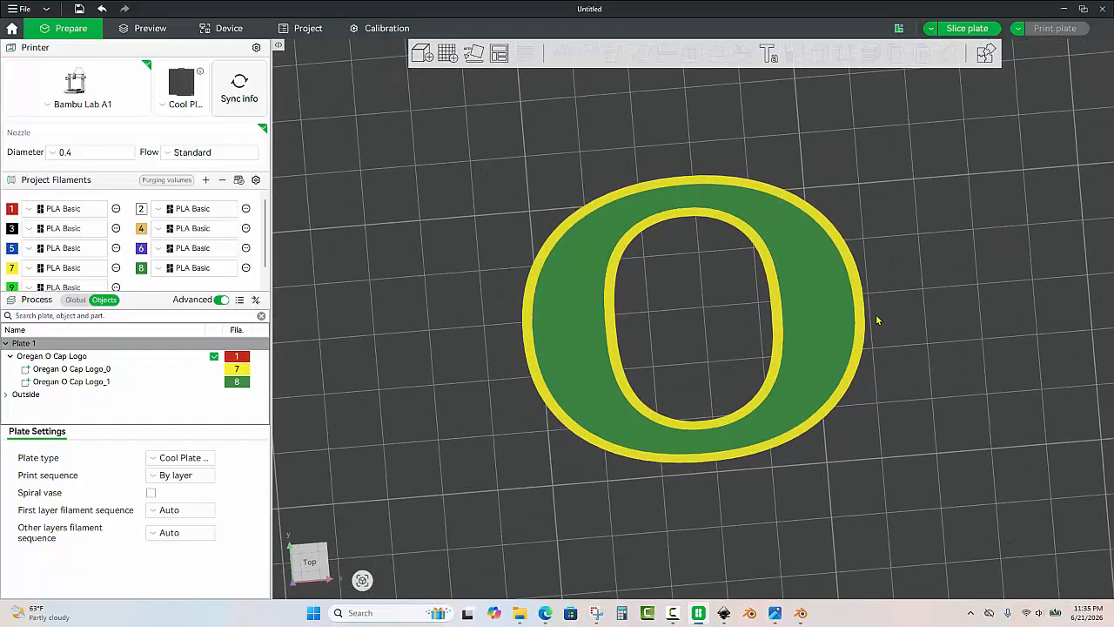